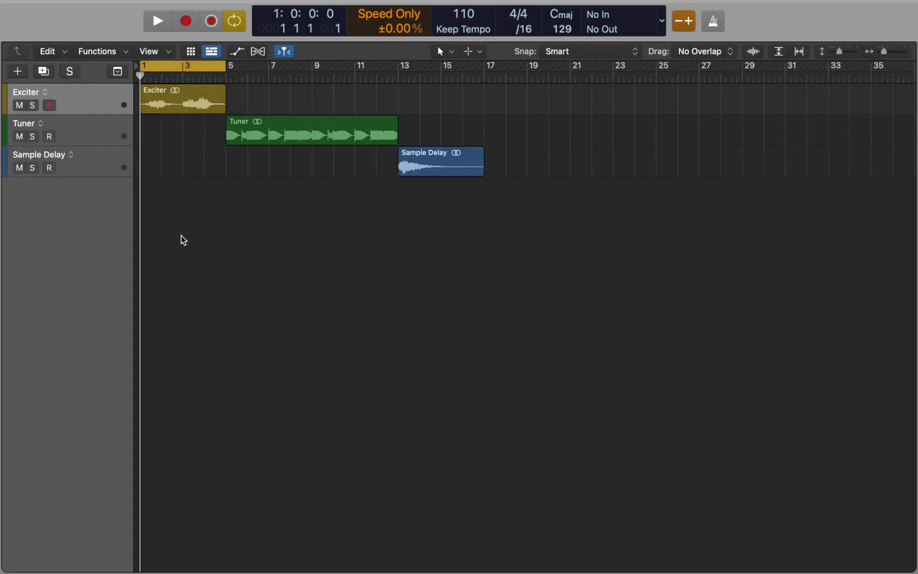
Step: Play the Exciter region through to bar 5, then show the Exciter track's channel strip in the Inspector
key(space)
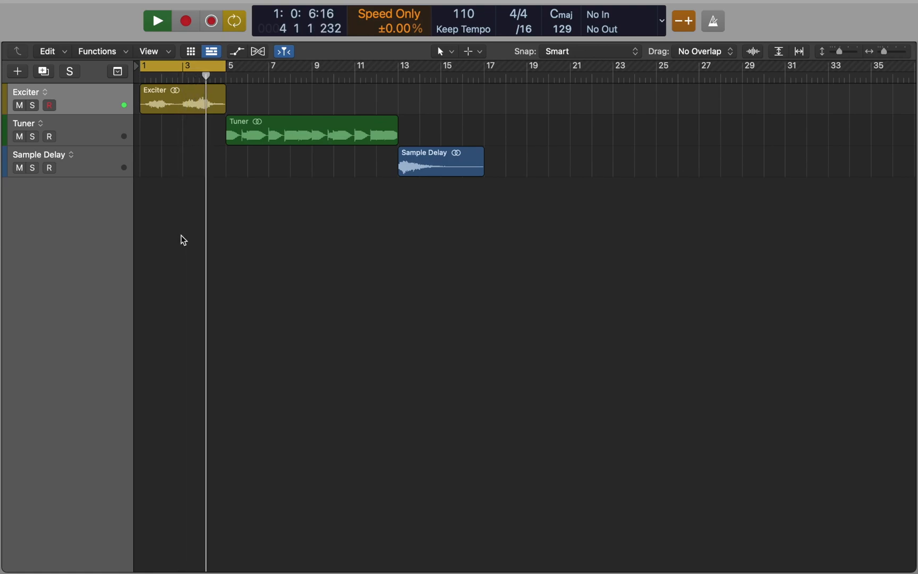
key(space)
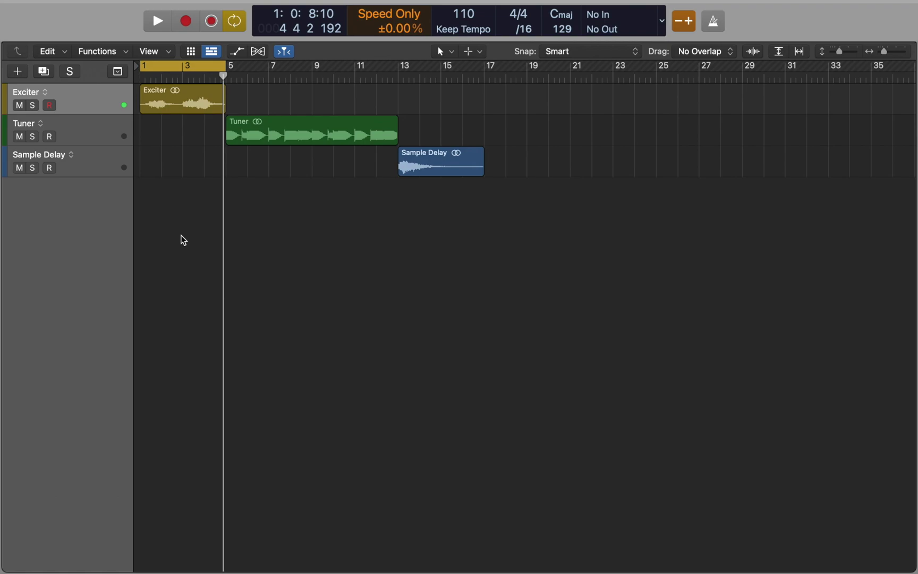
key(i)
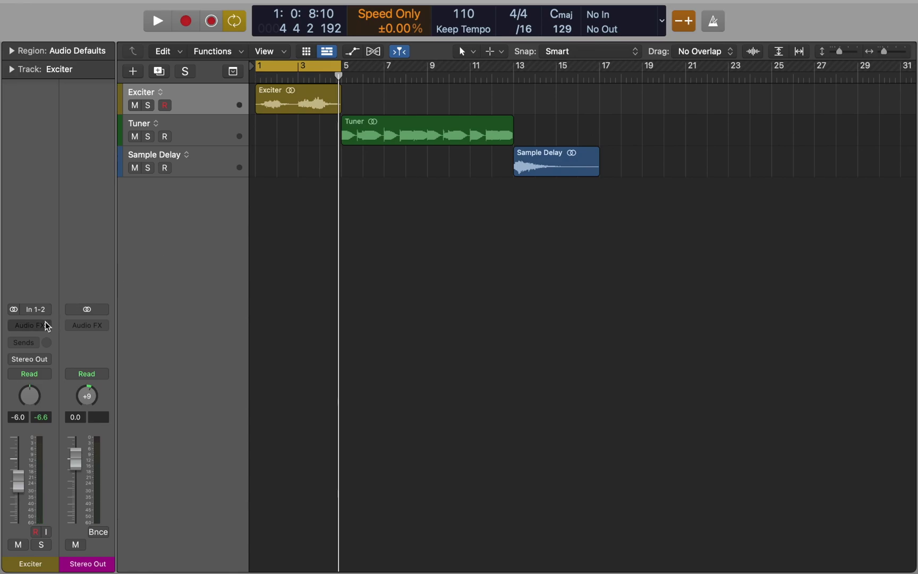
Step: Insert the Specialized > Exciter plug-in on the Exciter track's Audio FX slot
click(29, 325)
mouse_move(58, 528)
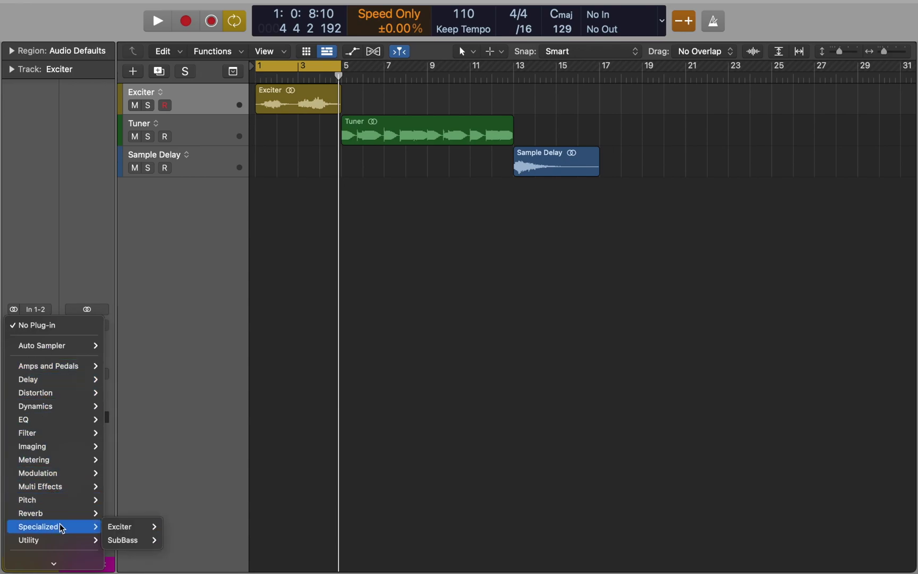
click(112, 527)
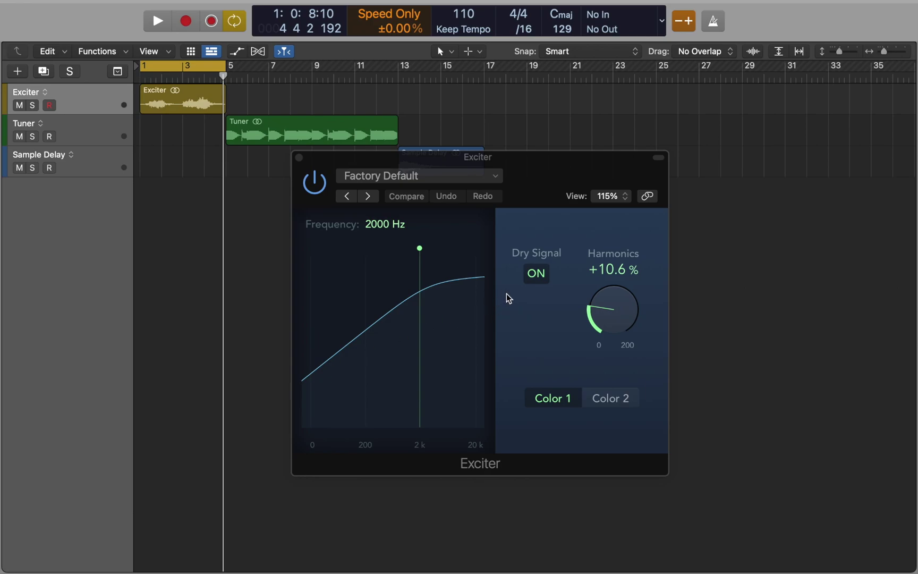
Step: During playback with dry signal off, set the Exciter to 1100 Hz, +35.3% harmonics and Color 2
click(530, 280)
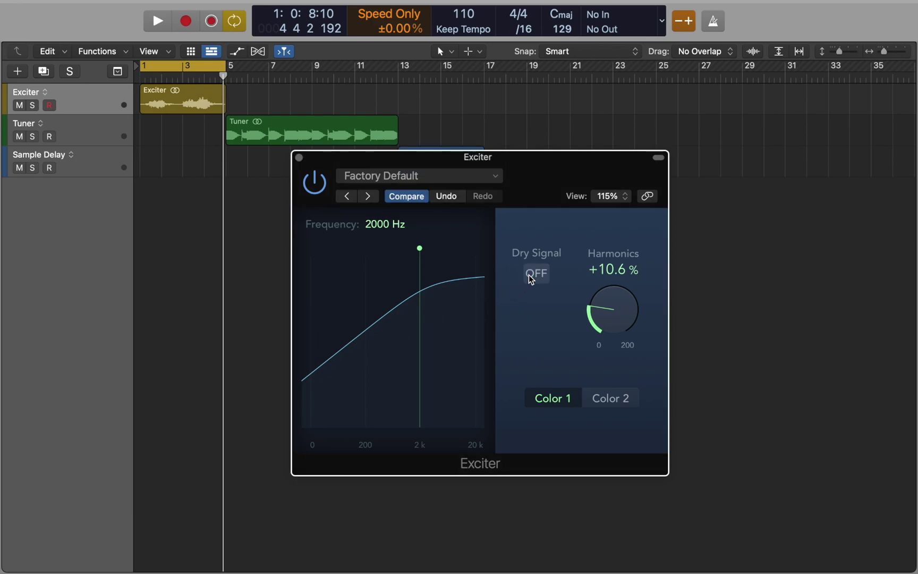
key(space)
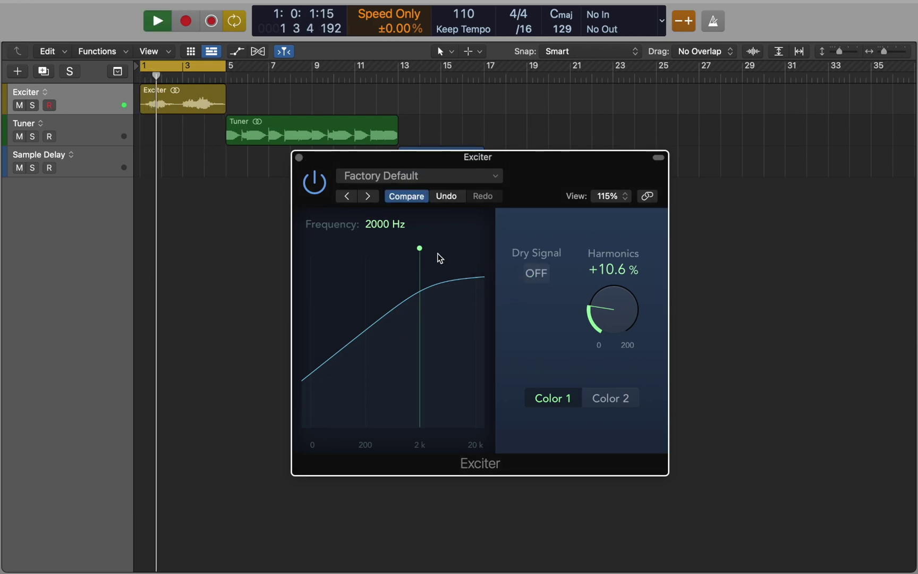
drag(420, 248, 407, 248)
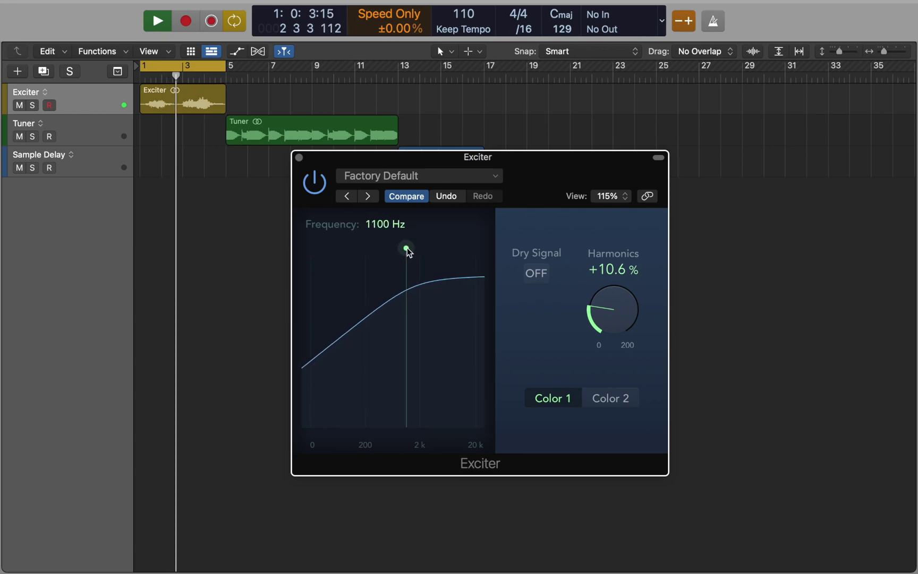
drag(613, 317, 615, 279)
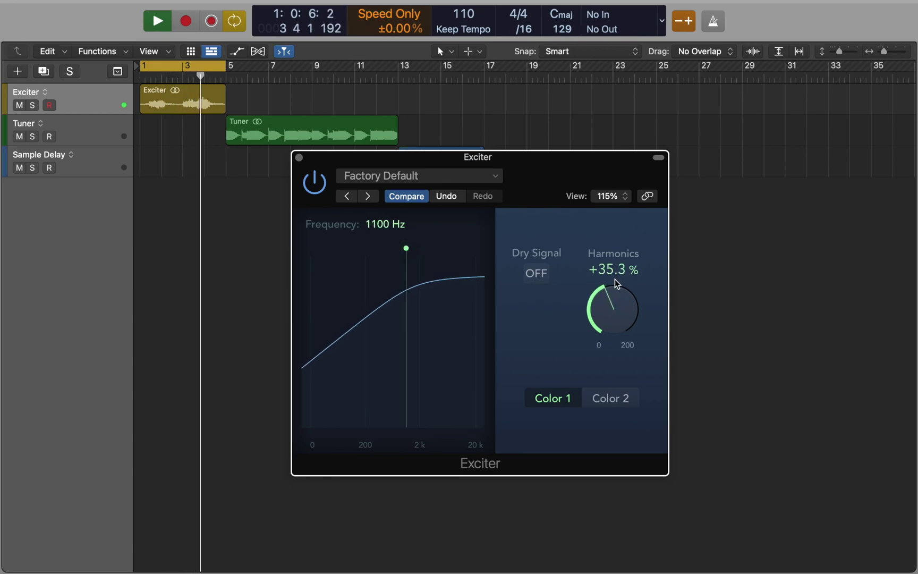
click(608, 396)
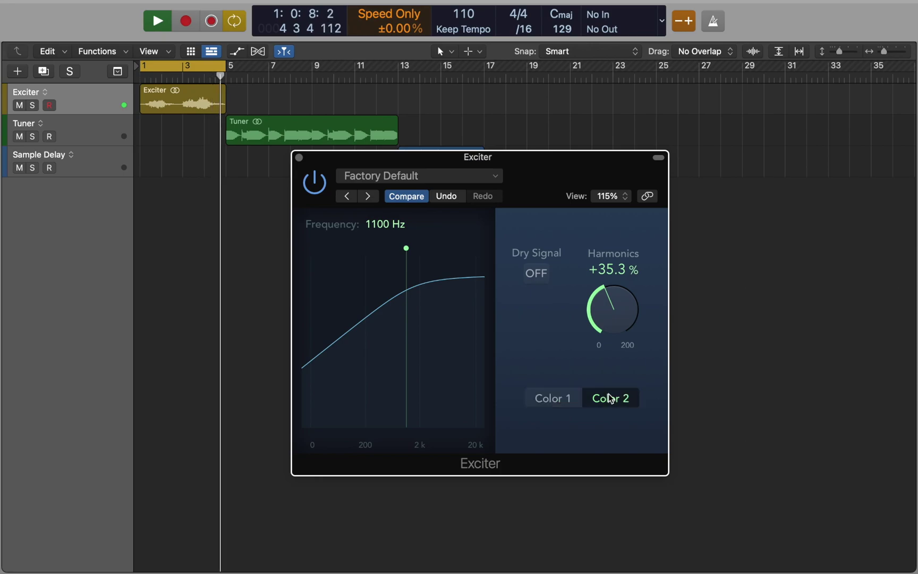
Step: Turn dry signal back on, compare the Exciter bypassed and active, then stop playback
click(538, 273)
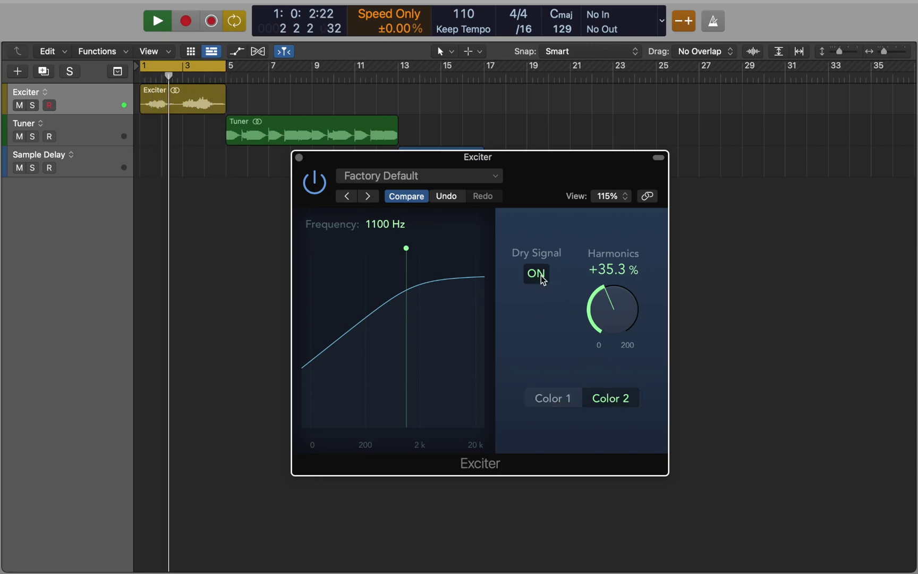
click(316, 187)
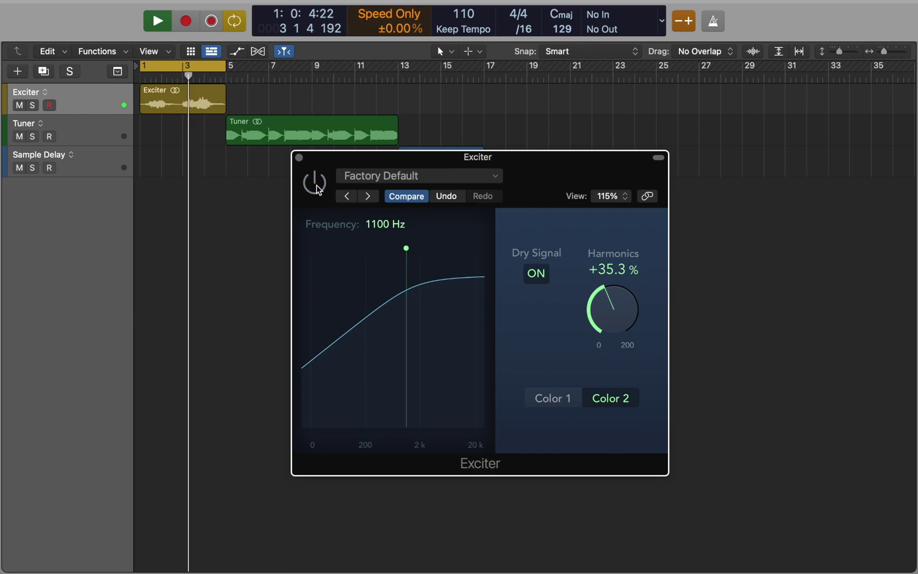
click(316, 187)
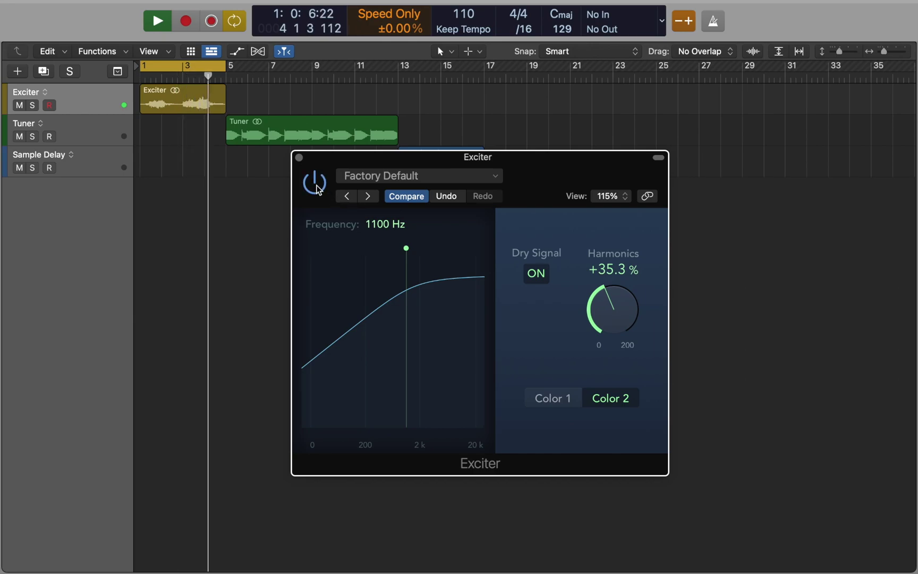
key(space)
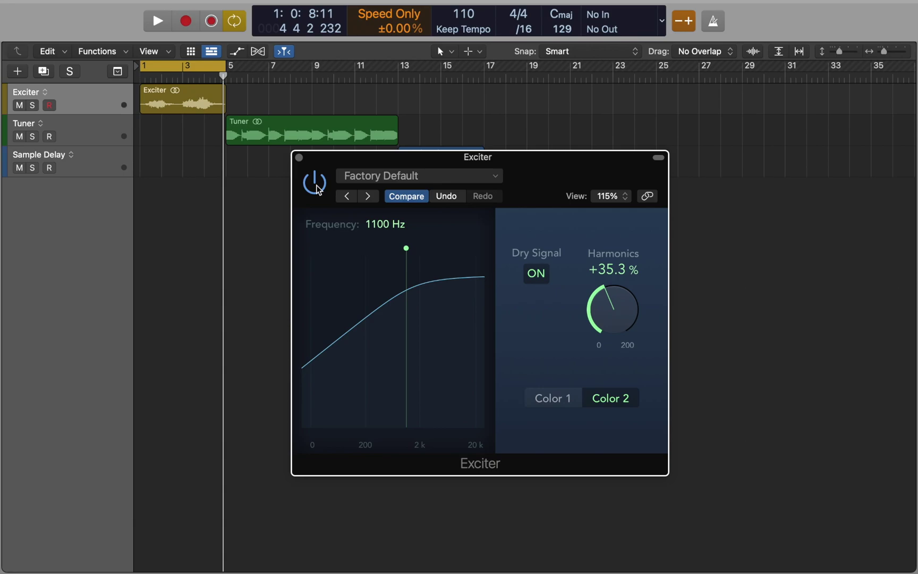
Step: Close the Exciter window, cycle bars 5–13 over the Tuner region and play it briefly
click(300, 158)
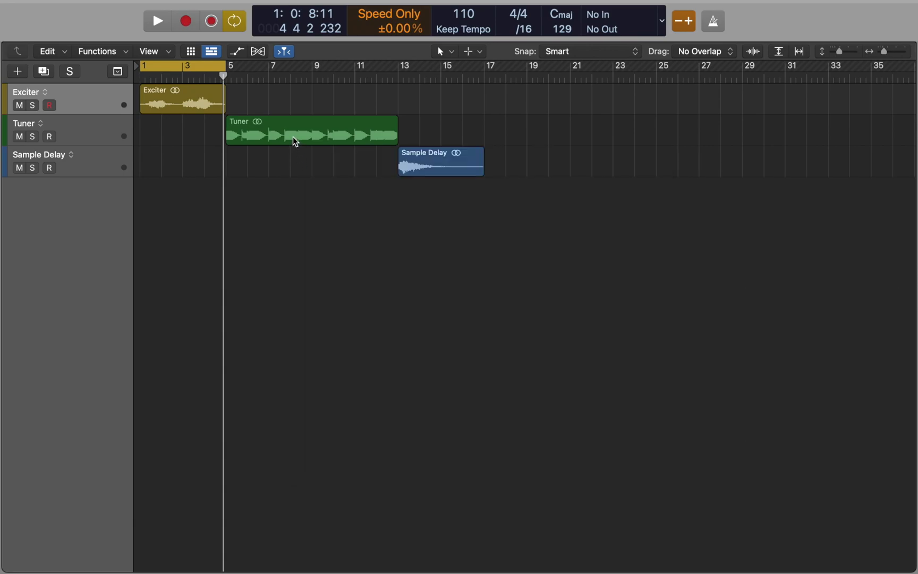
click(293, 136)
key(u)
key(space)
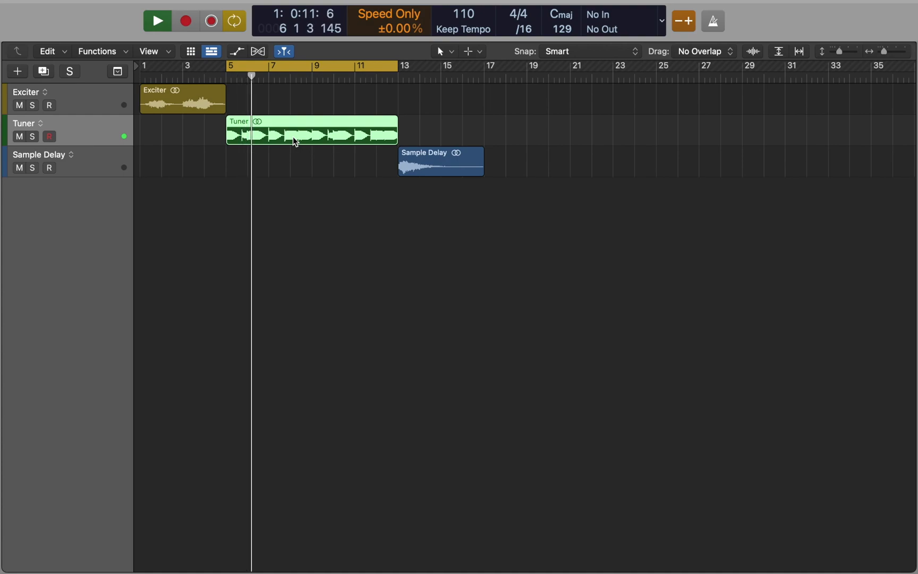
key(space)
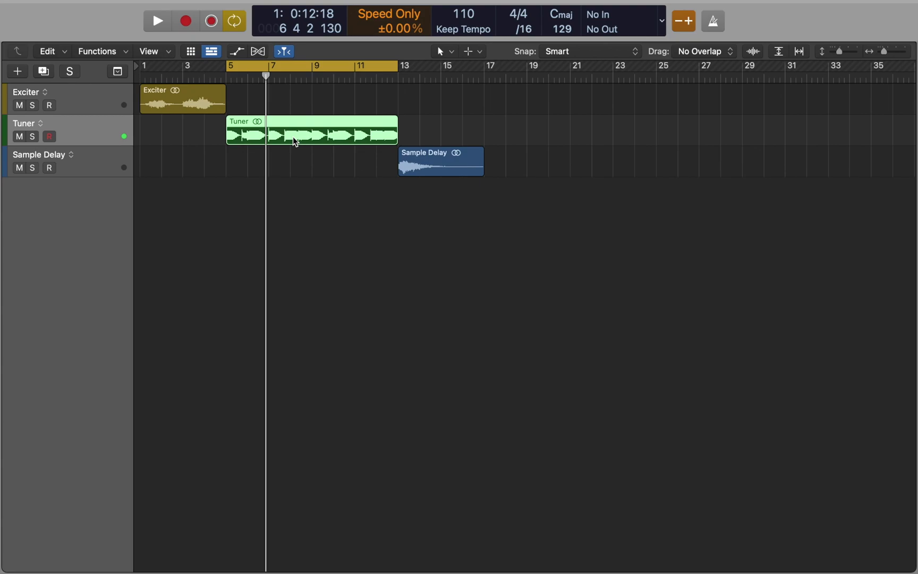
Step: Insert the Tuner plug-in on the Tuner track's channel strip
key(i)
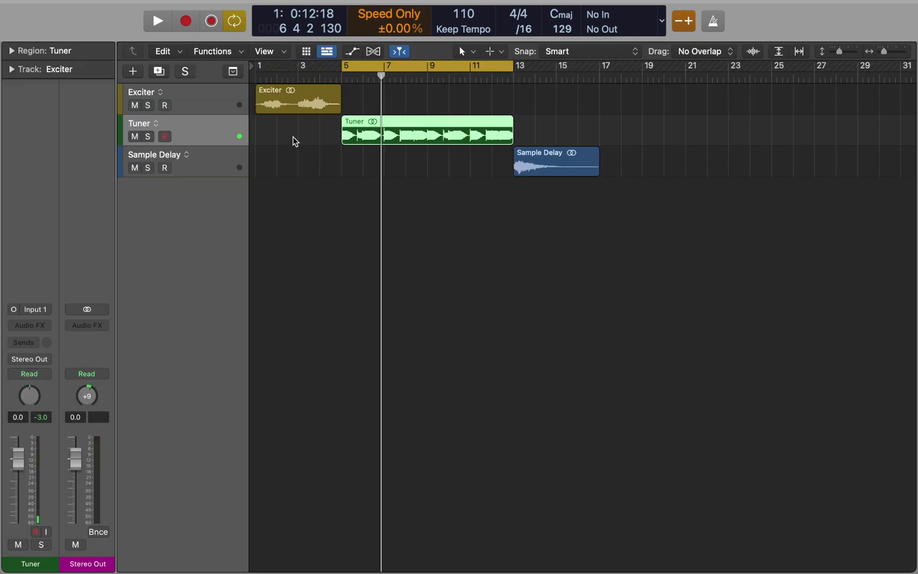
click(44, 325)
mouse_move(55, 461)
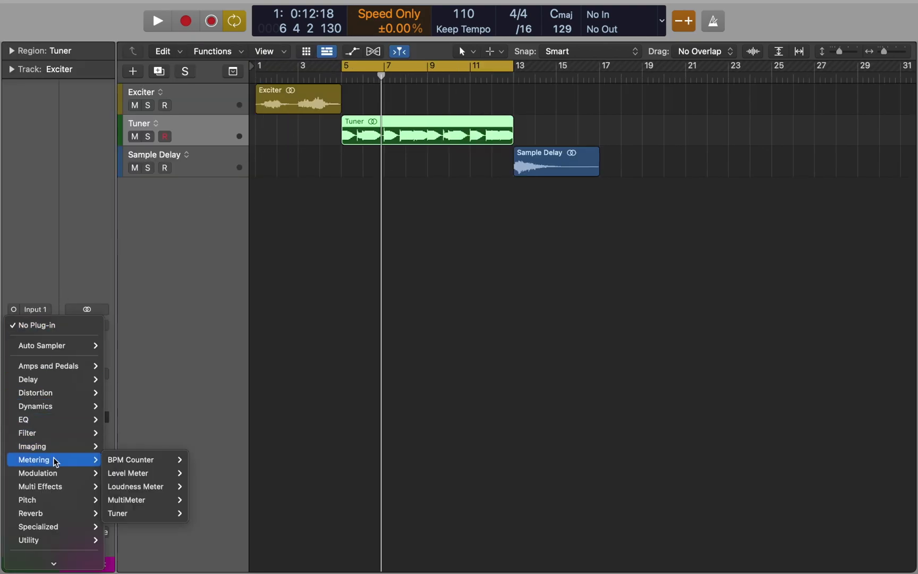
click(124, 513)
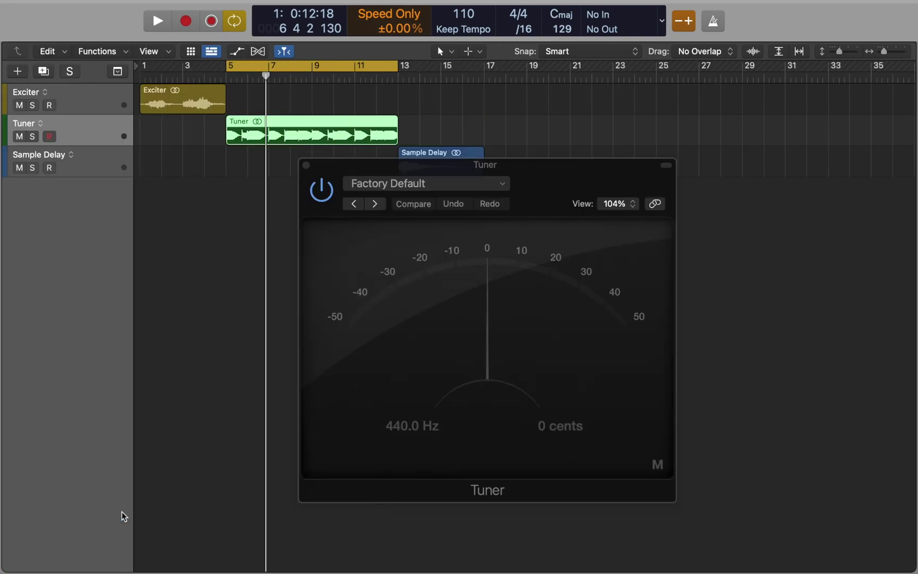
Step: Play the Tuner region so the tuner reads notes C, B, E, D, then close its window
key(space)
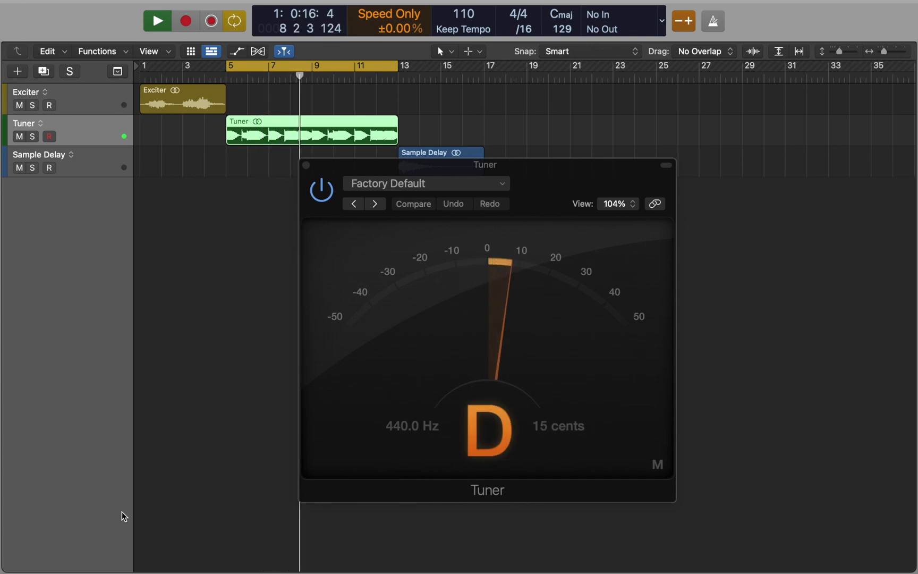
key(space)
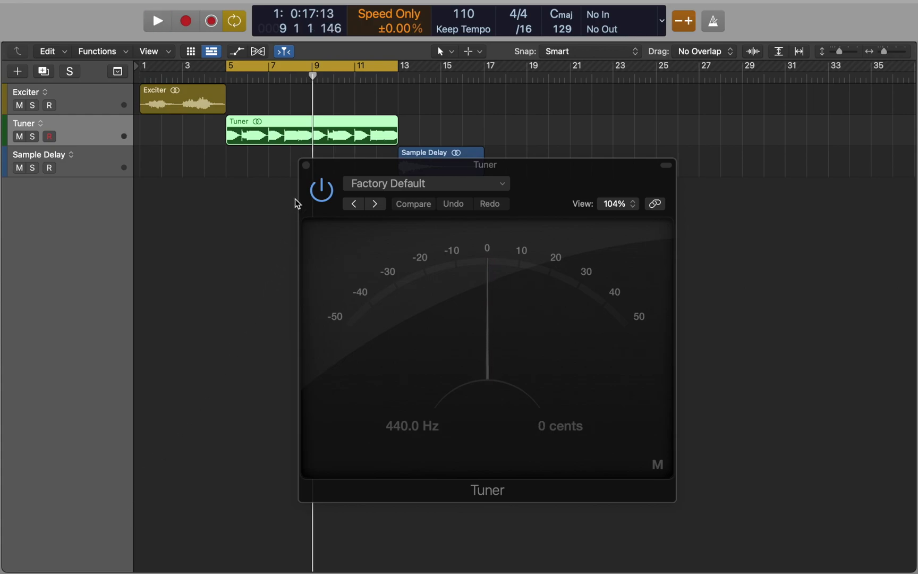
click(306, 165)
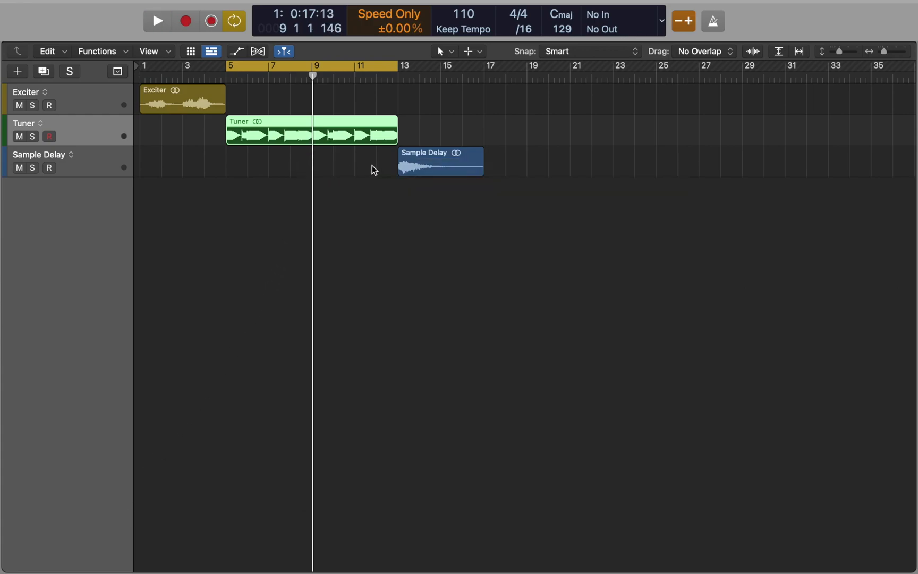
Step: Cycle bars 13–17 over the Sample Delay region and play it briefly
click(415, 165)
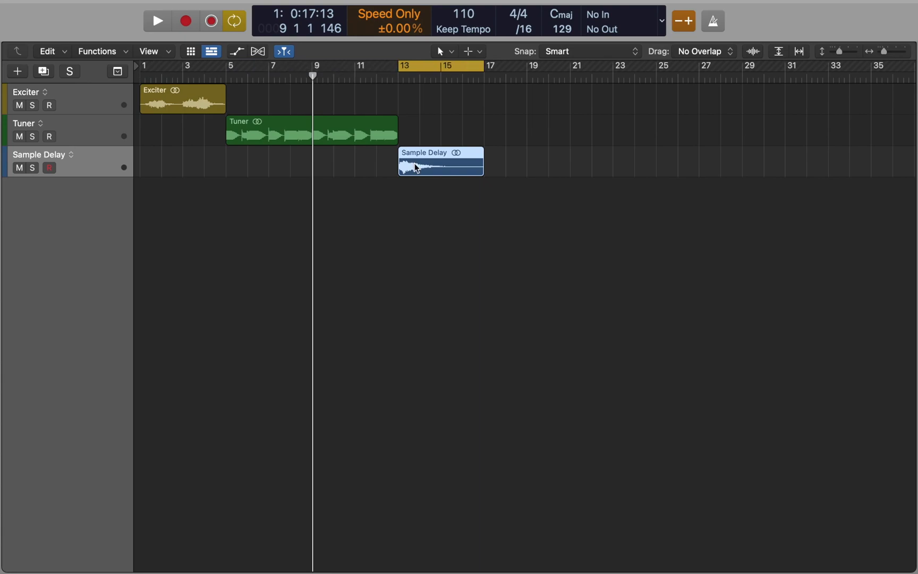
key(space)
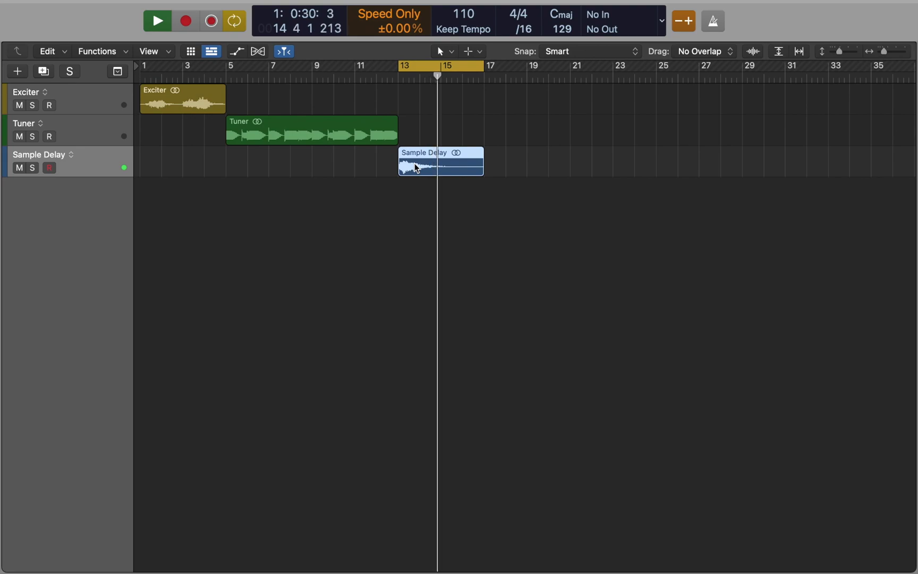
key(space)
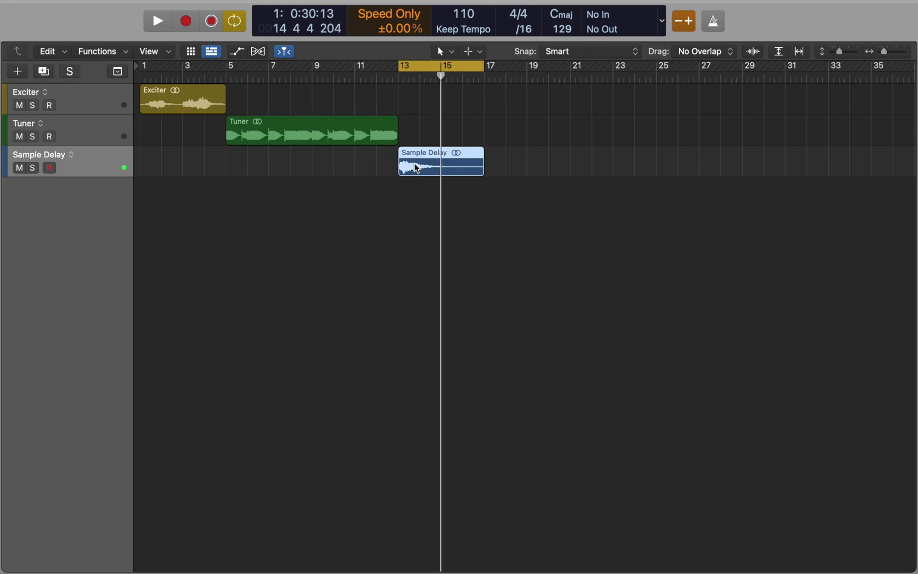
Step: Insert a Delay > Sample Delay > Mono->Stereo plug-in on the Sample Delay track, then hide the Inspector
key(i)
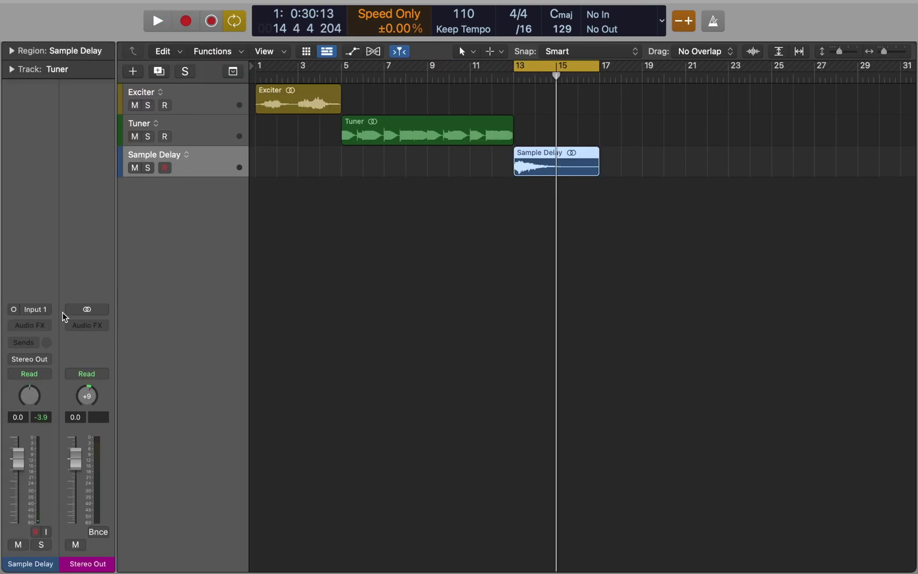
click(49, 326)
mouse_move(78, 381)
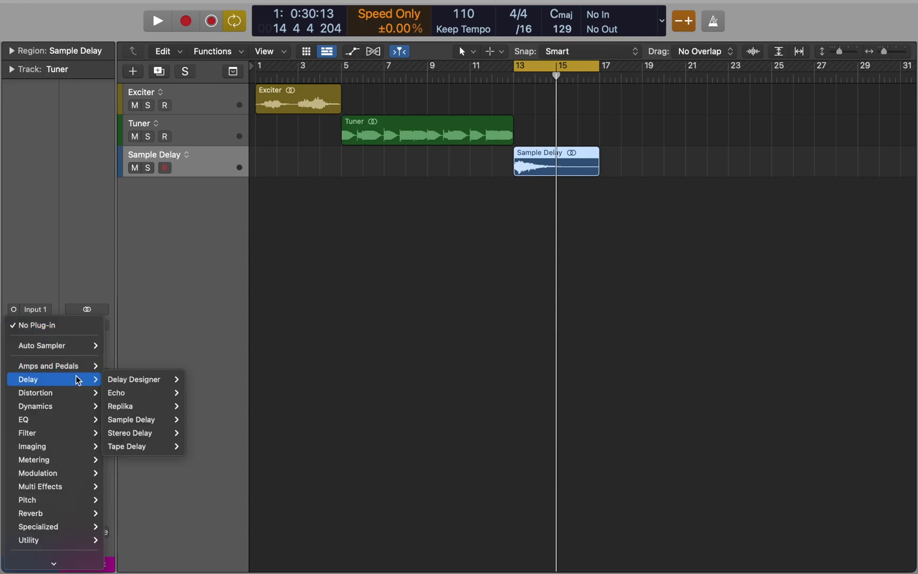
mouse_move(125, 421)
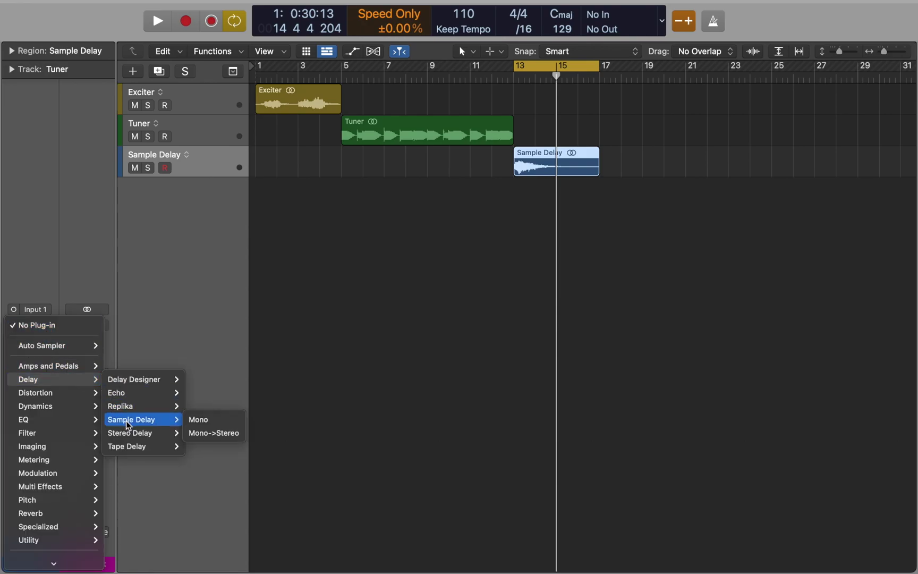
click(194, 433)
key(i)
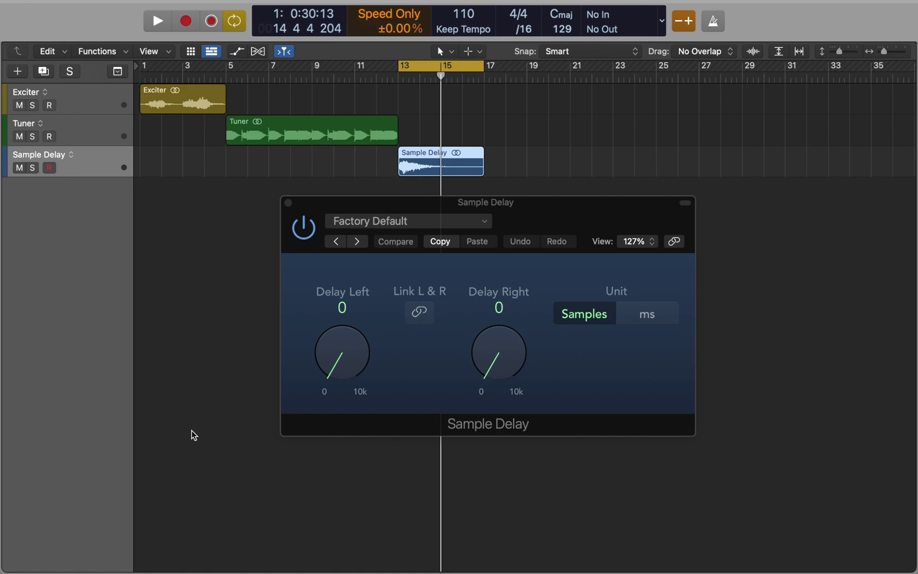
Step: Audition Delay Left at about 1275 samples and then the 10000-sample maximum
key(space)
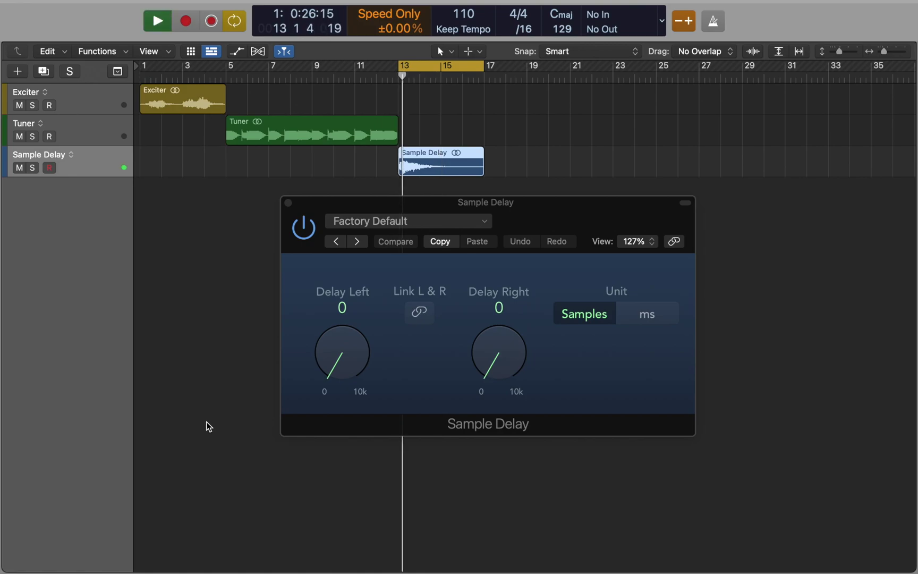
drag(349, 357, 345, 334)
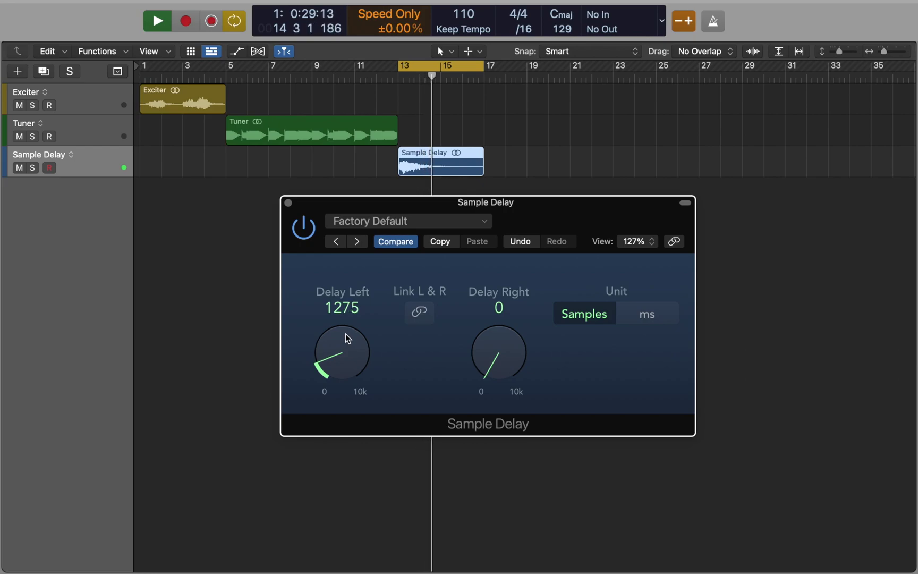
key(space)
key(space)
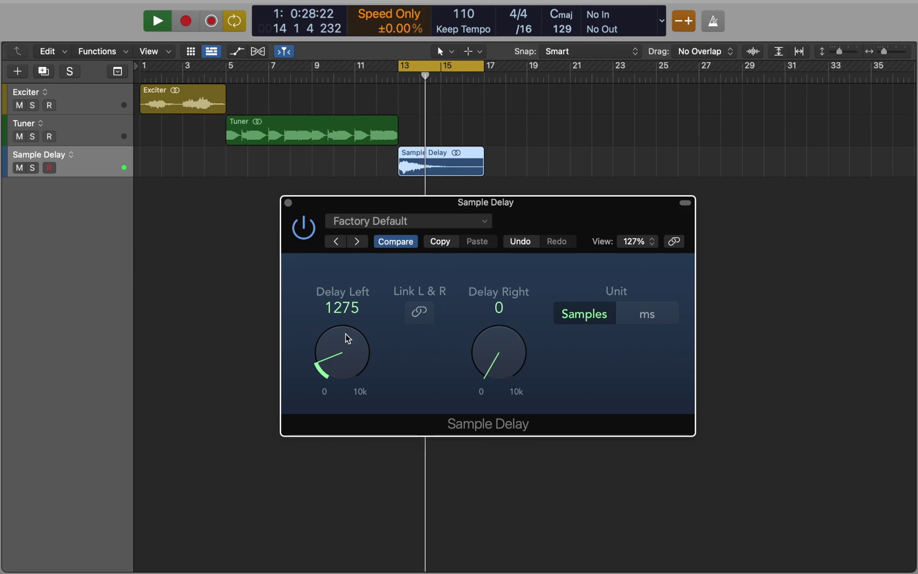
key(space)
drag(345, 346, 359, 128)
key(space)
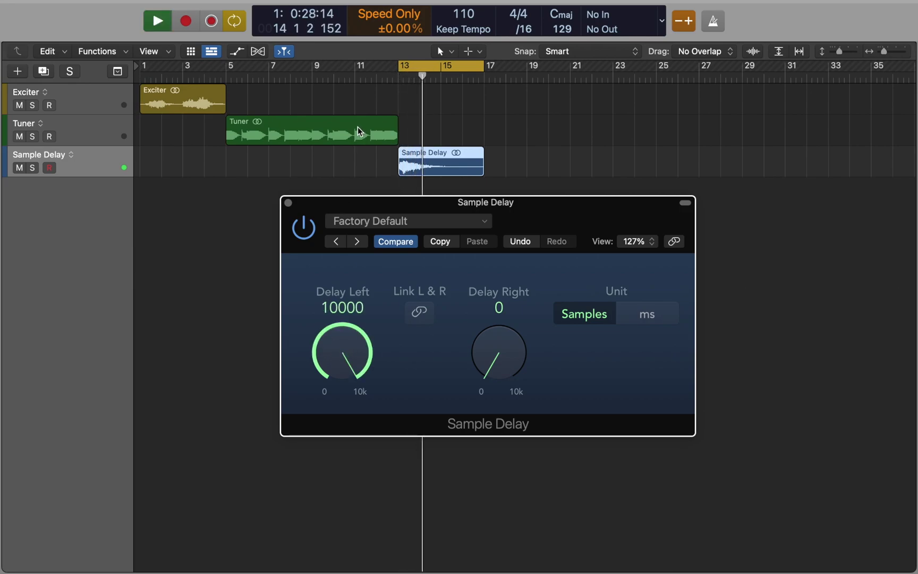
key(space)
Step: Switch to milliseconds, set Delay Left to 17.4 ms, then bypass the Sample Delay and stop
click(622, 306)
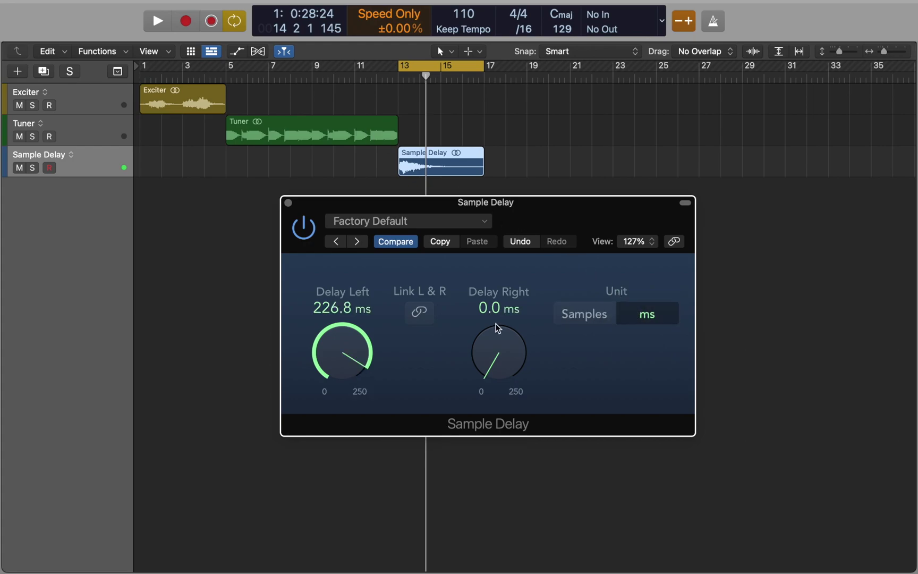
drag(343, 351, 327, 491)
key(space)
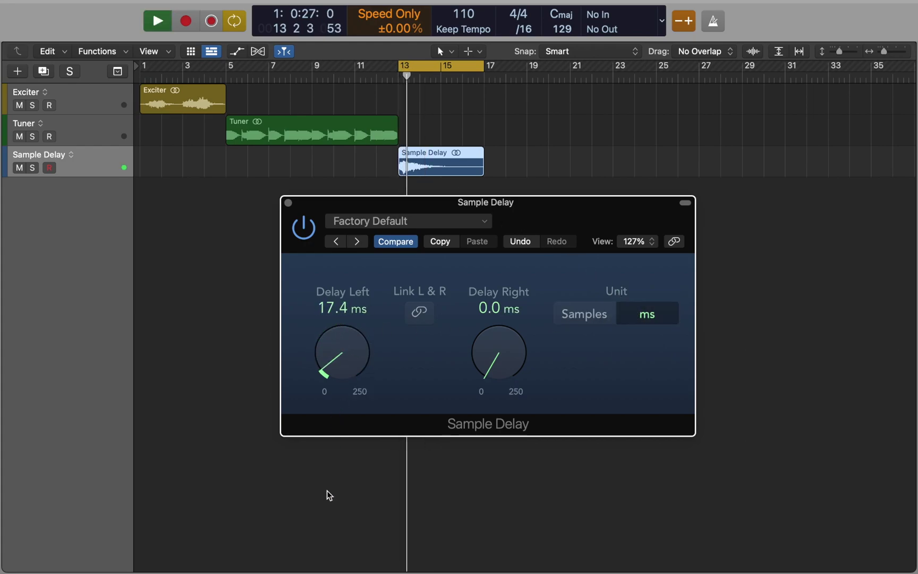
click(305, 238)
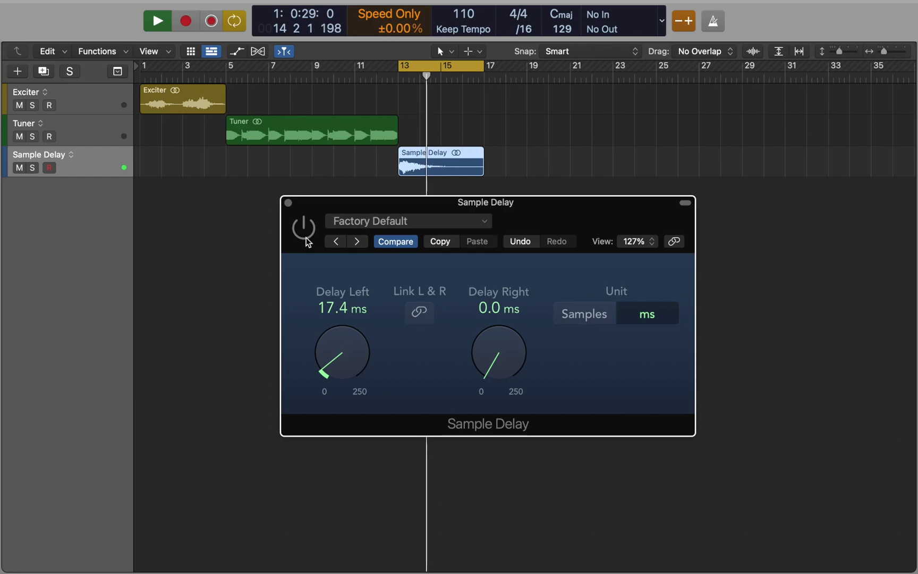
key(space)
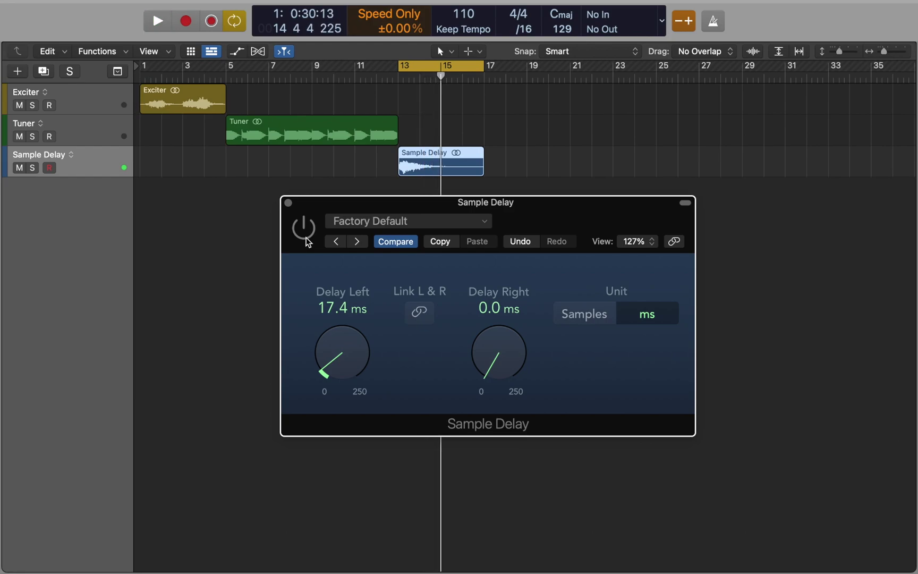
Step: Close the Sample Delay window, select the Tuner track, and insert a Limiter on Stereo Out
click(288, 203)
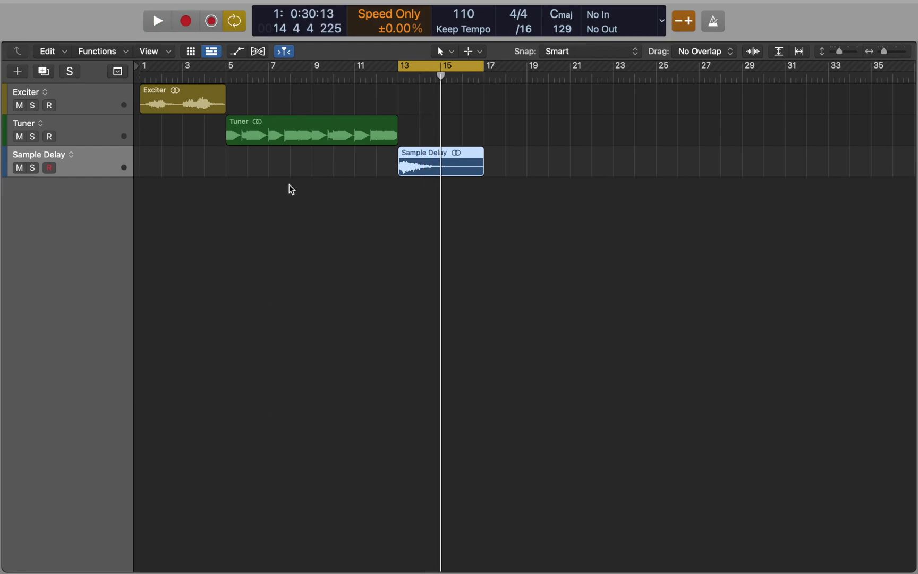
click(290, 138)
key(super+u)
key(i)
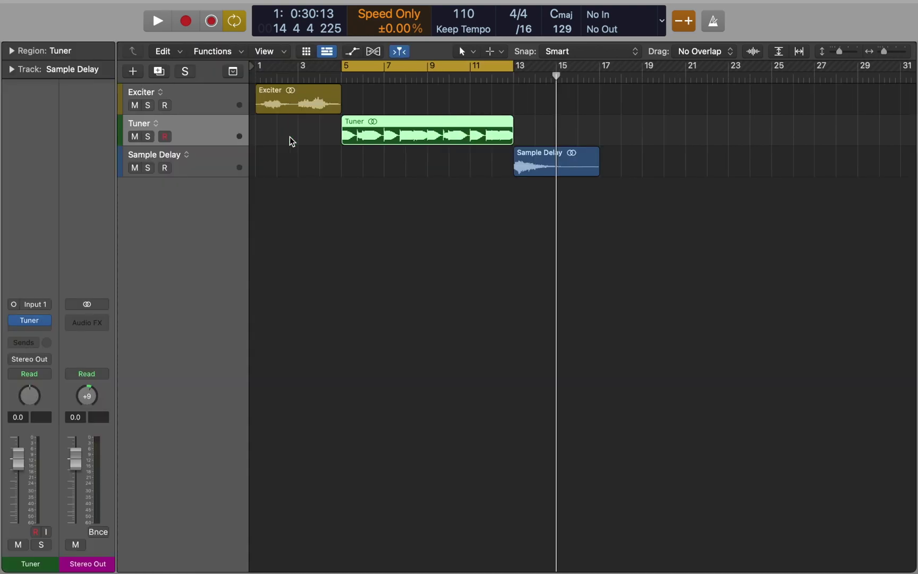
click(103, 319)
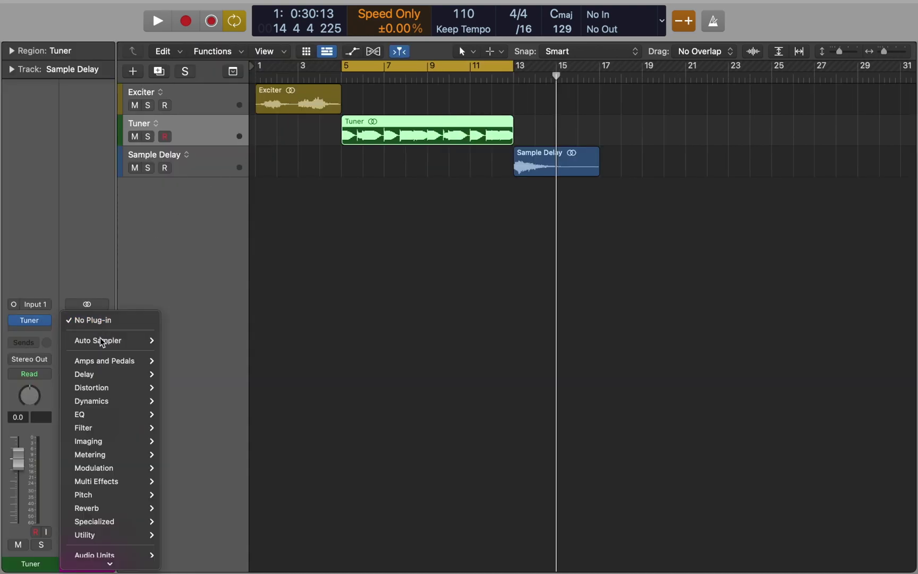
mouse_move(96, 402)
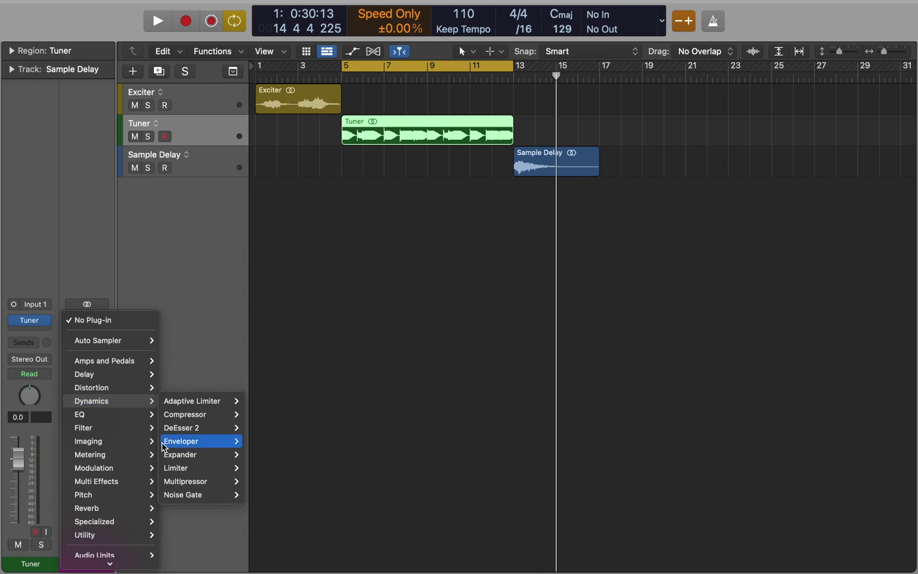
click(178, 469)
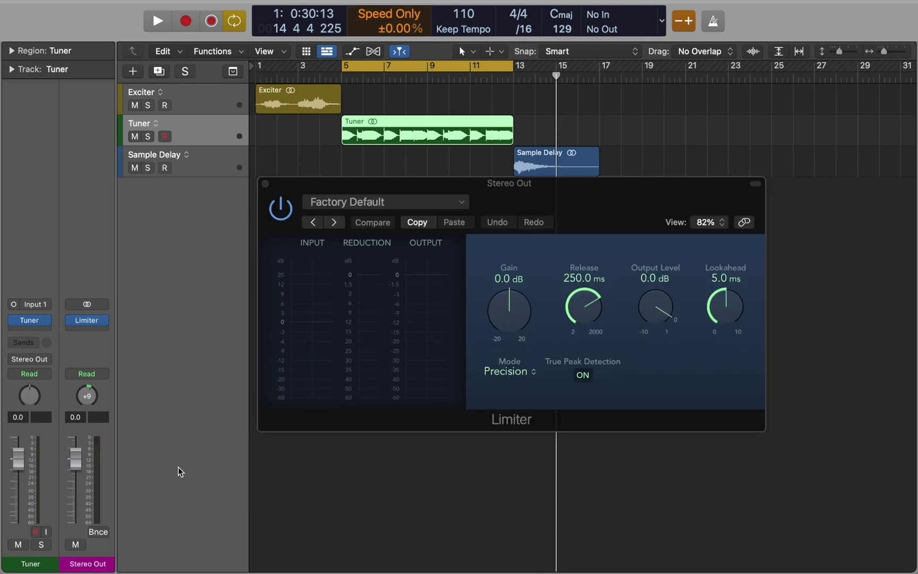
Step: Add a Utility > Gain plug-in to the Tuner channel and raise it to +24 dB during playback
click(47, 331)
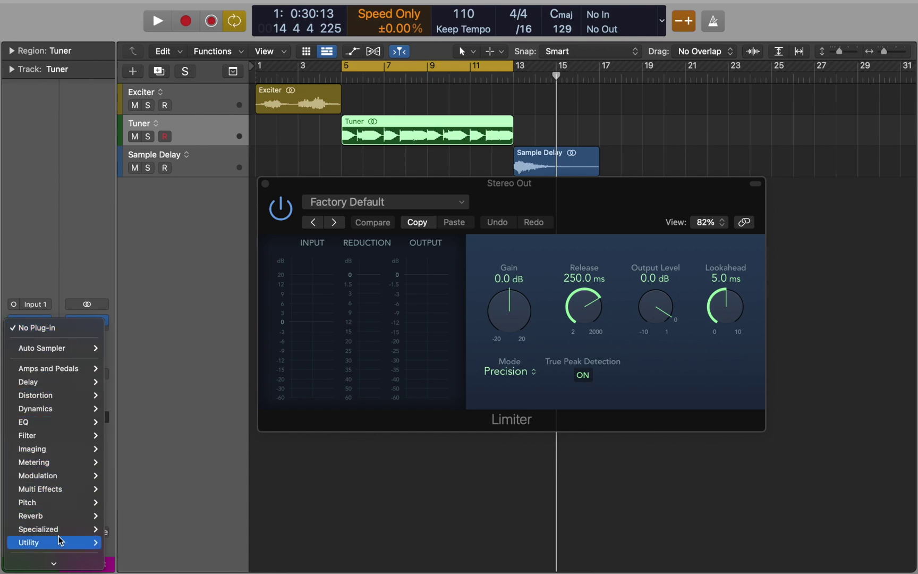
mouse_move(61, 542)
click(112, 534)
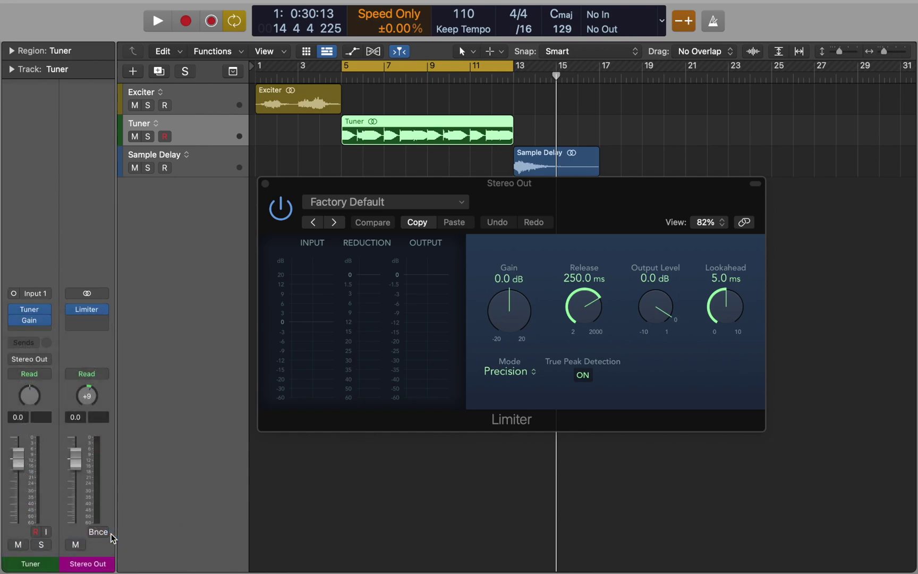
click(42, 321)
key(space)
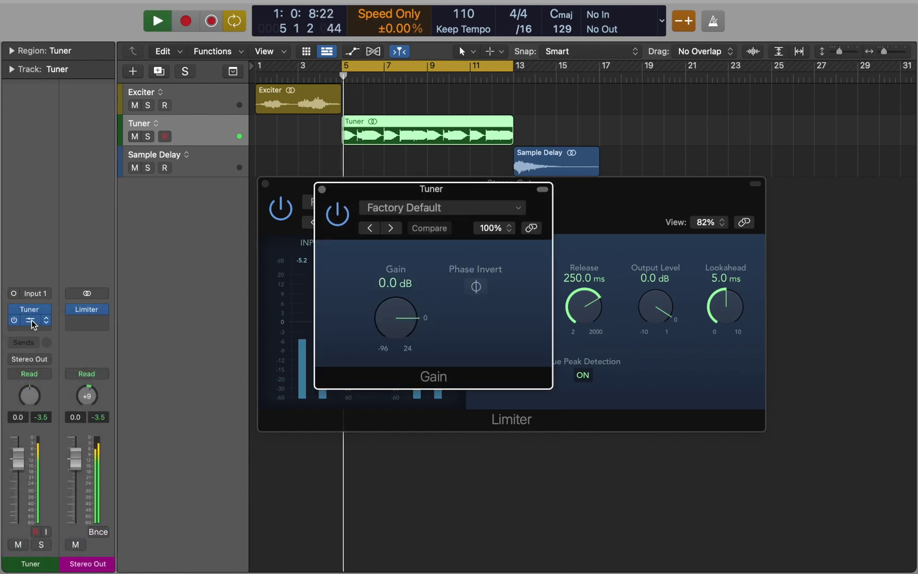
drag(379, 312, 401, 255)
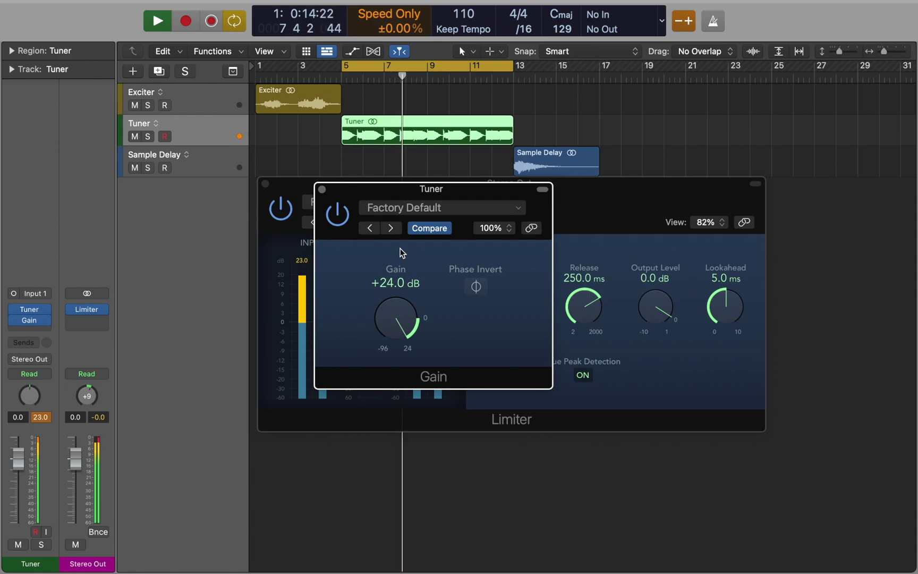
key(space)
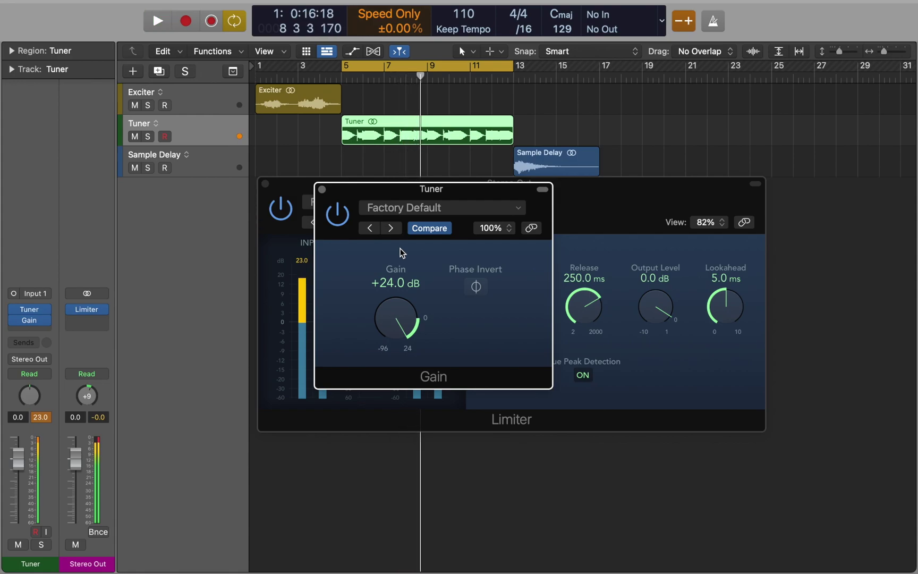
click(321, 189)
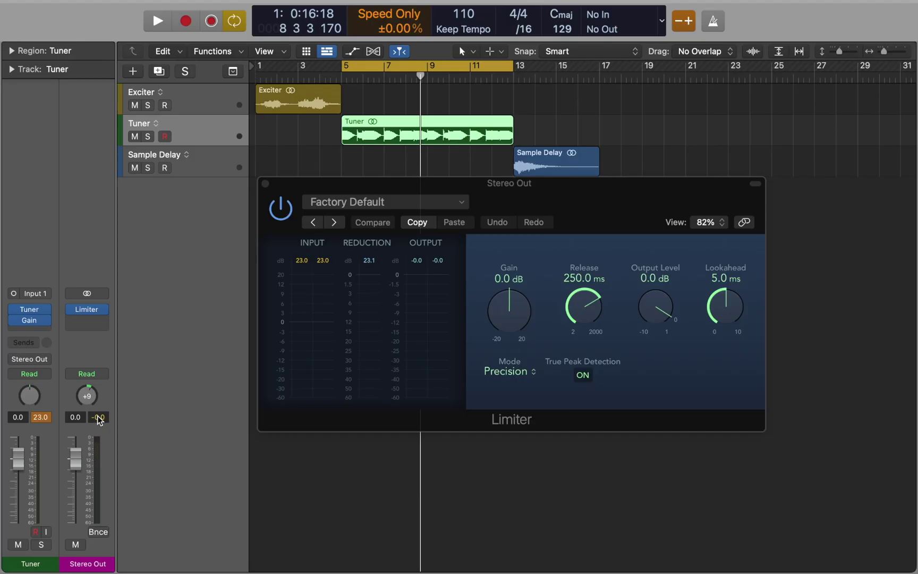
Step: Close the Limiter window, hide the Inspector and show the global tracks
click(265, 184)
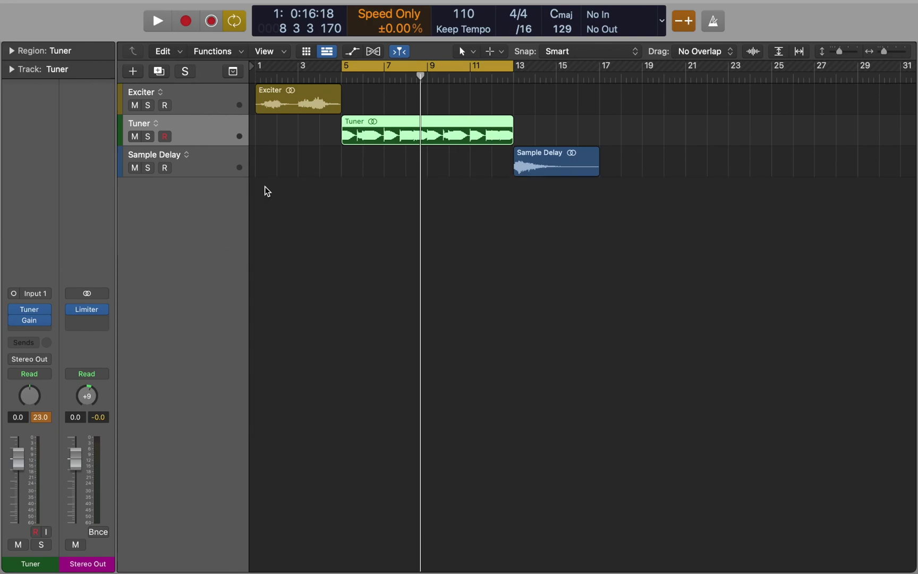
click(267, 192)
key(i)
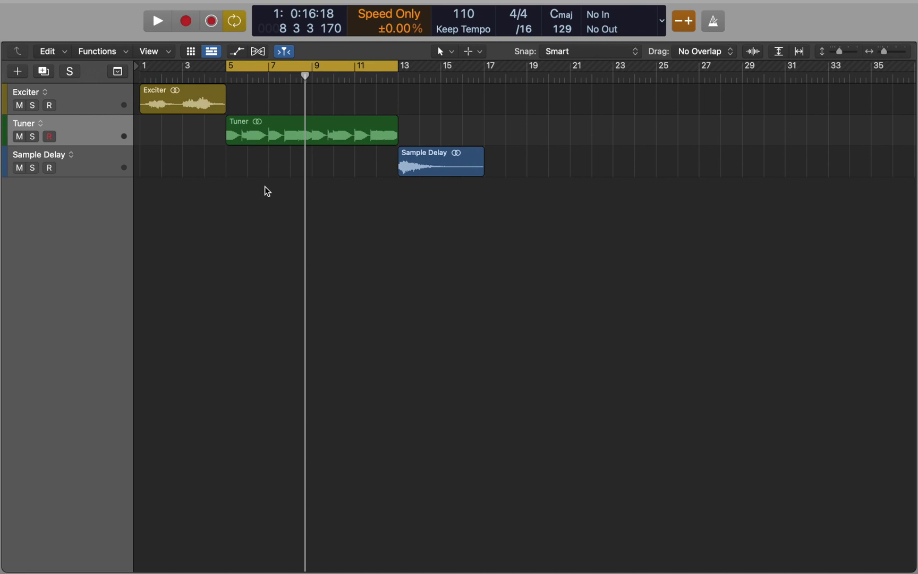
click(118, 72)
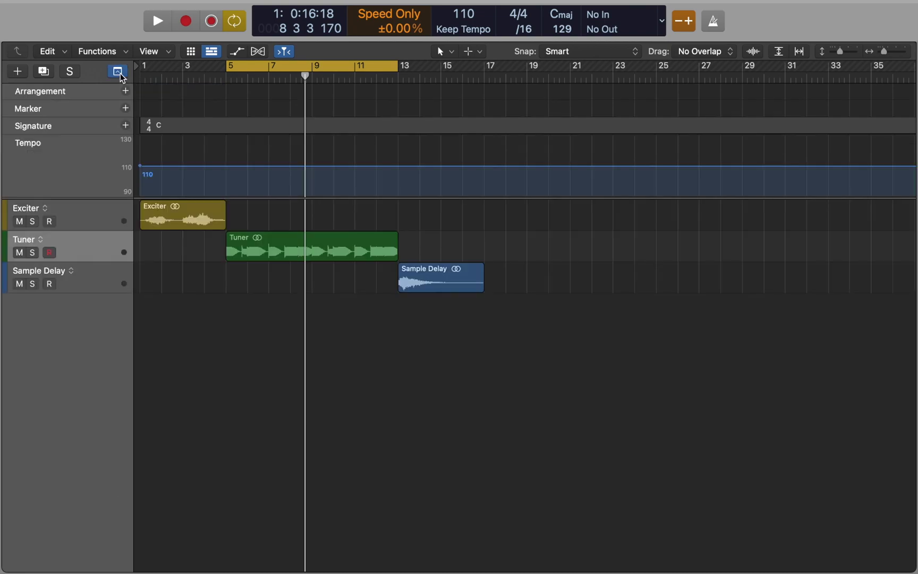
Step: Set the project key to B minor, return the playhead to bar 1, and select the Signature track at bar 7
click(556, 22)
click(559, 60)
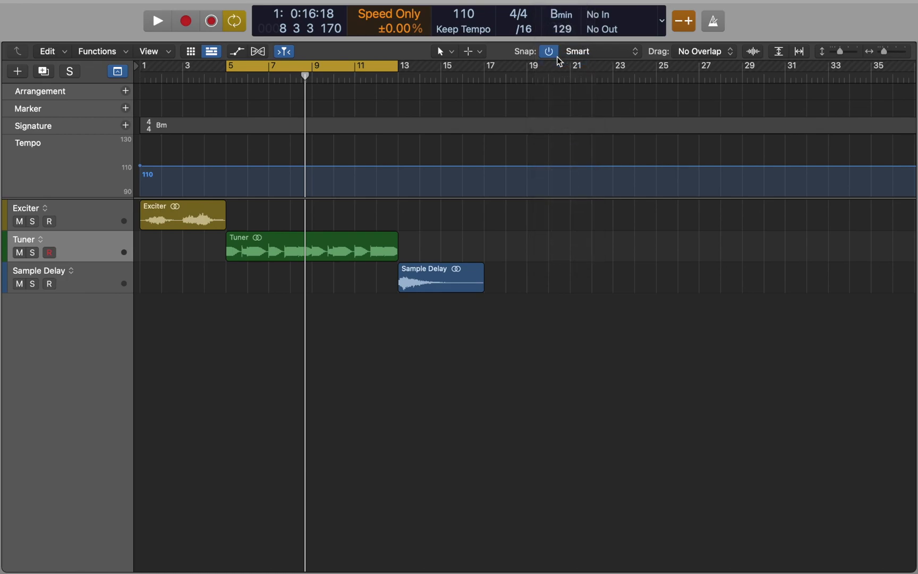
drag(304, 75, 270, 86)
click(160, 125)
Step: Create a D major key signature at bar 7 on the Signature track
right_click(275, 129)
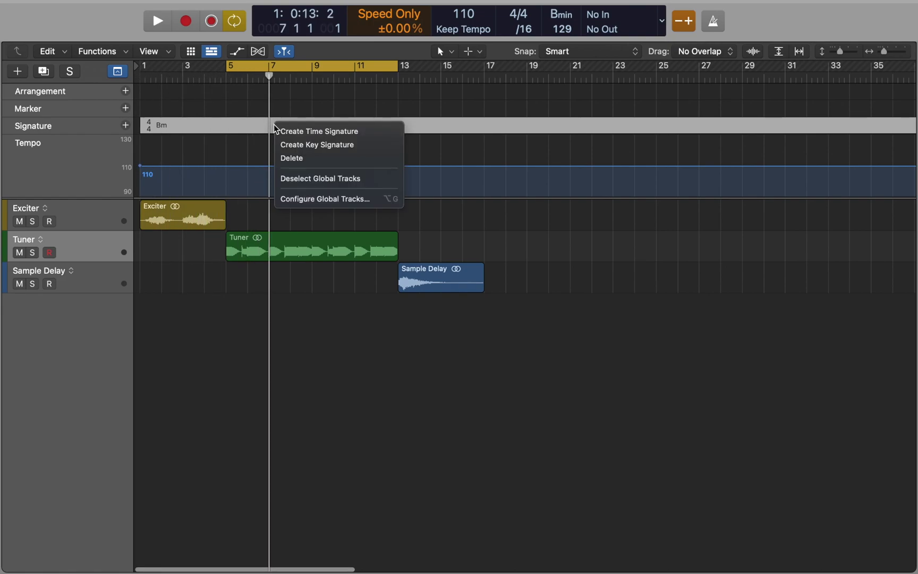
click(280, 144)
click(375, 155)
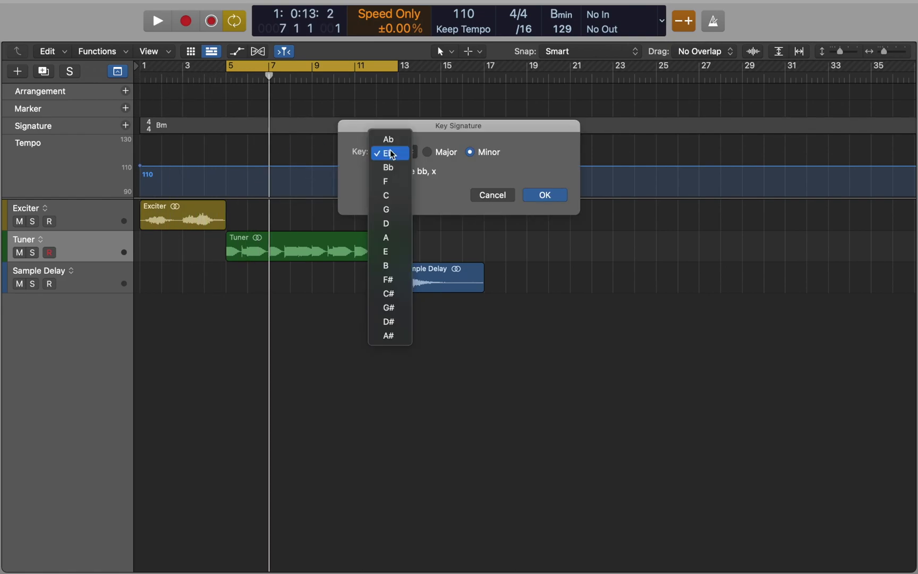
click(392, 221)
click(440, 154)
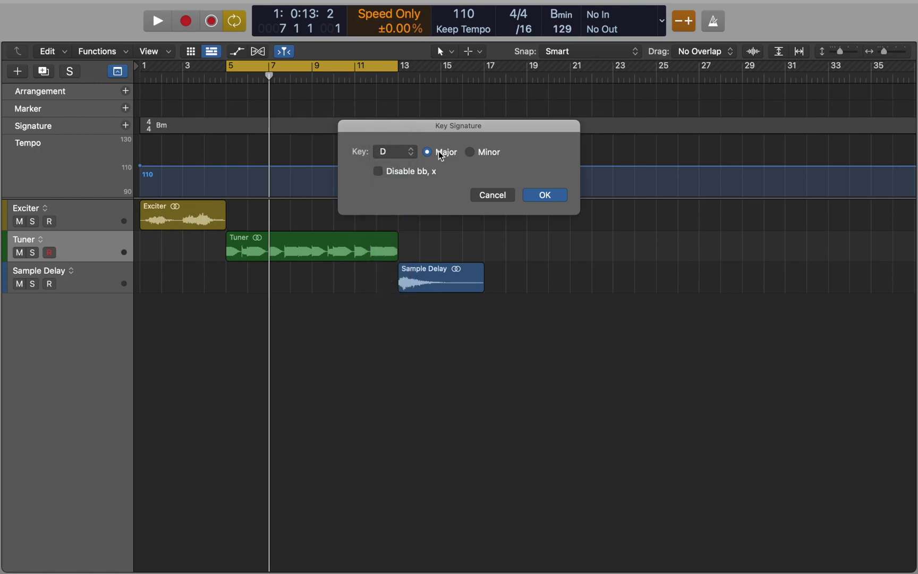
click(534, 196)
Step: Move the playhead to bar 13 and begin a new key signature there
drag(271, 77, 399, 77)
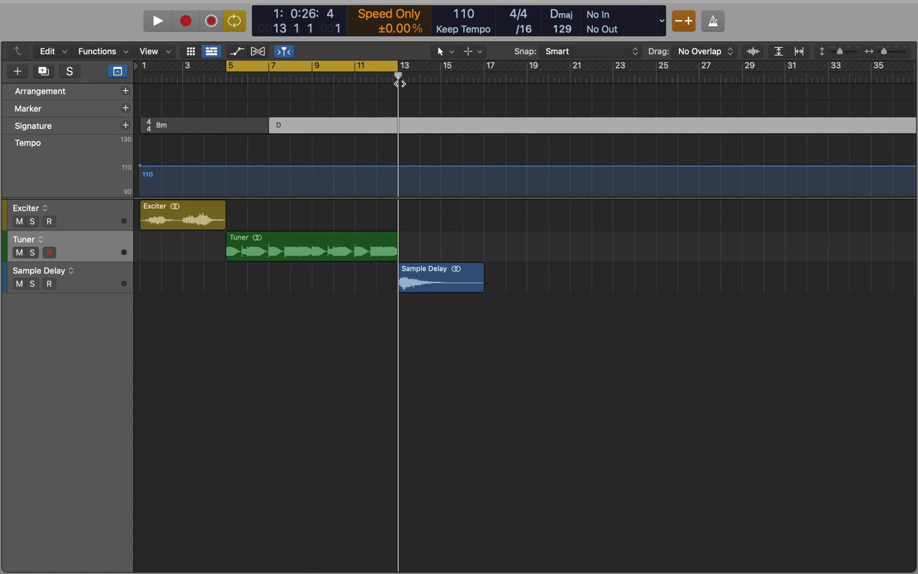
right_click(401, 130)
click(410, 147)
click(411, 154)
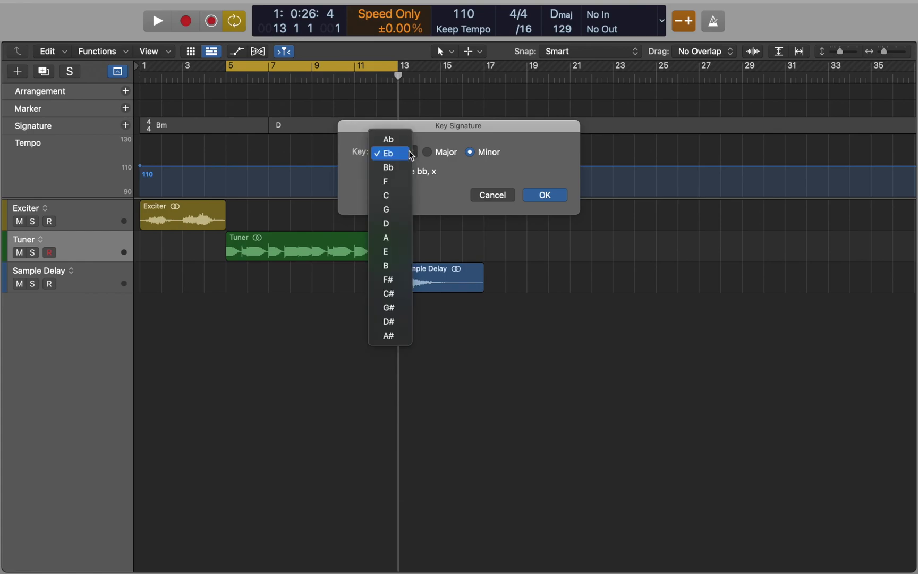
Step: Set the bar-13 key signature to E minor, then preview the Fast Forward Synth loop
click(394, 251)
click(545, 194)
key(o)
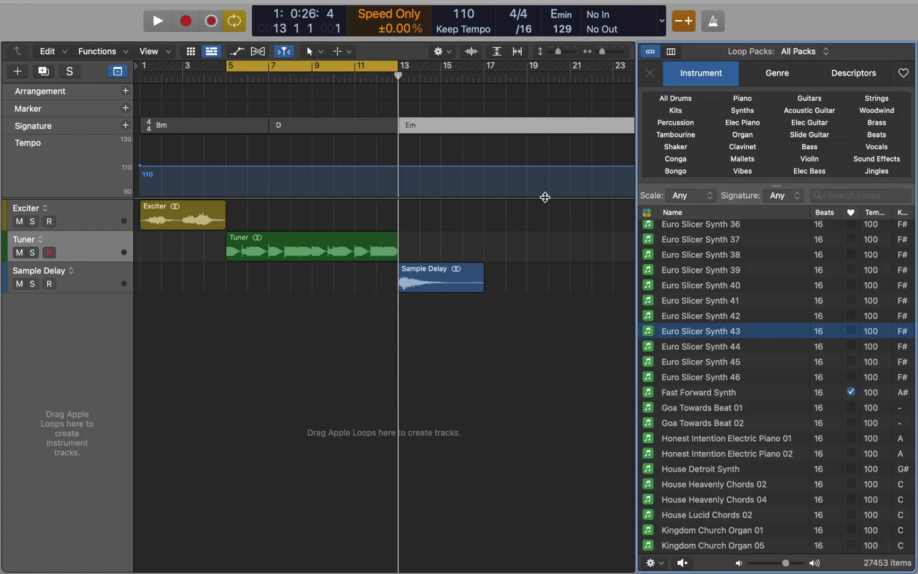
click(705, 391)
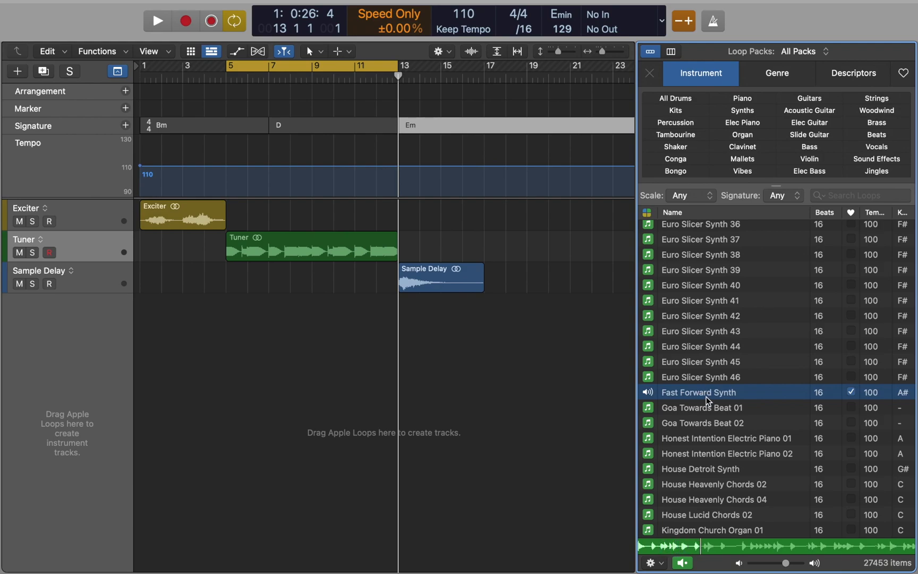
Step: Place Fast Forward Synth loop copies at bars 1, 7 and 13 on a new track
drag(708, 400, 141, 338)
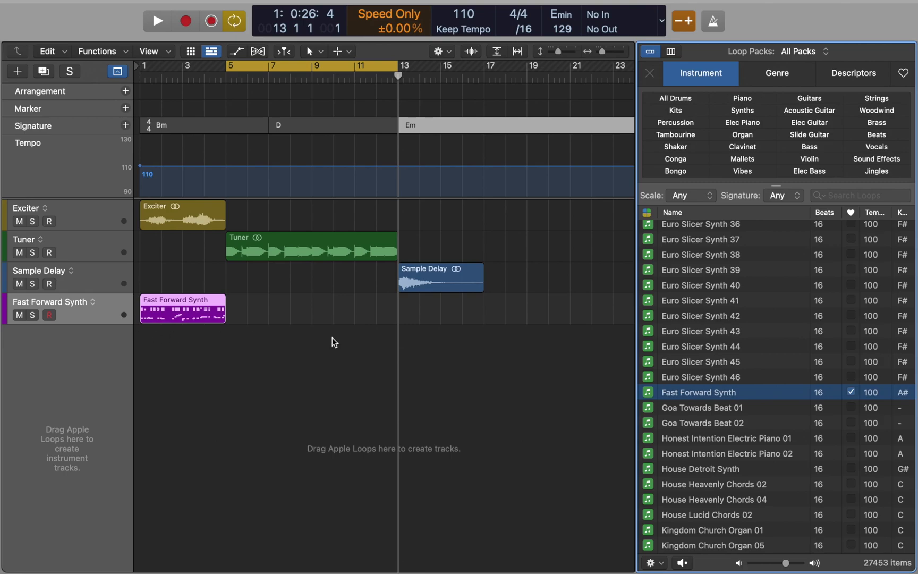
drag(672, 398, 261, 301)
drag(668, 396, 400, 321)
Step: Close the loop library, then solo and play the bar-7 and bar-1 Fast Forward Synth regions before stopping
key(o)
key(ctrl+s)
key(space)
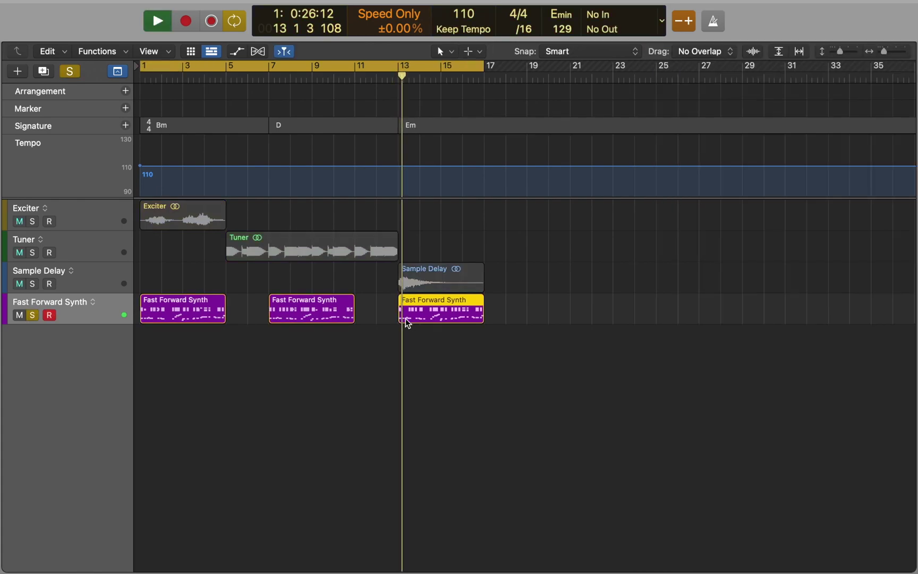
click(334, 316)
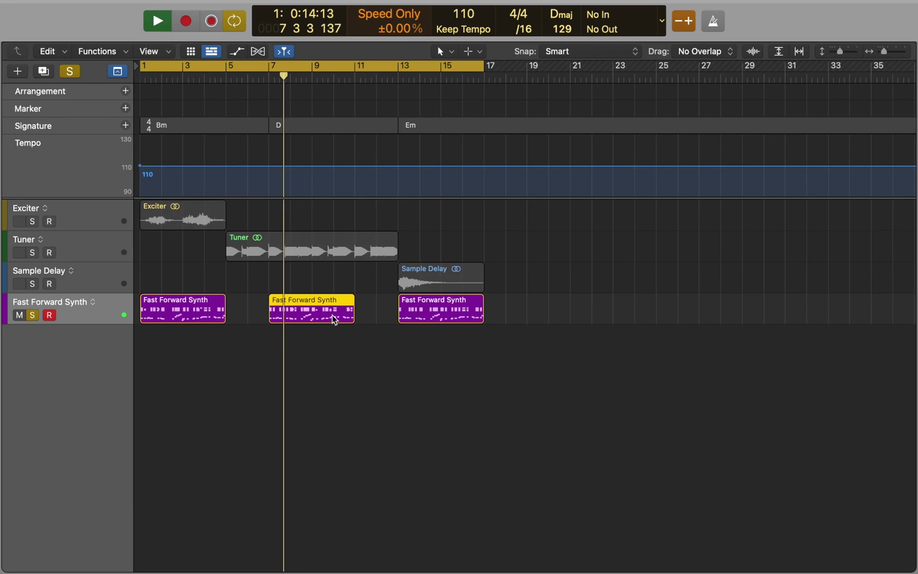
click(215, 318)
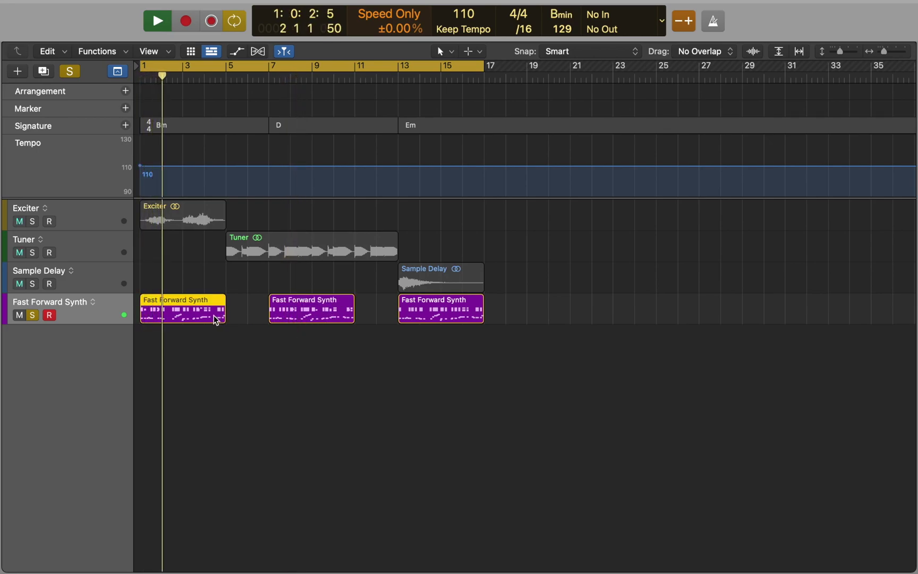
key(space)
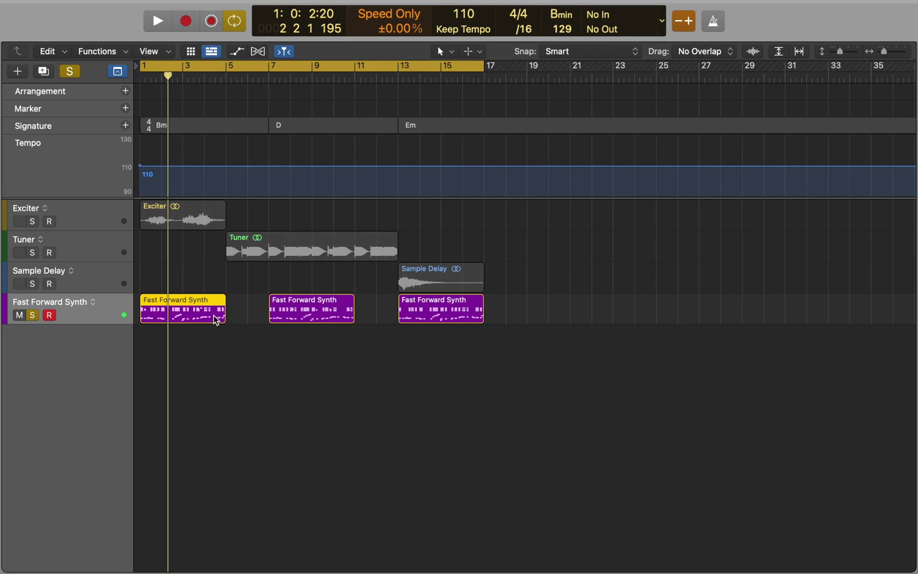